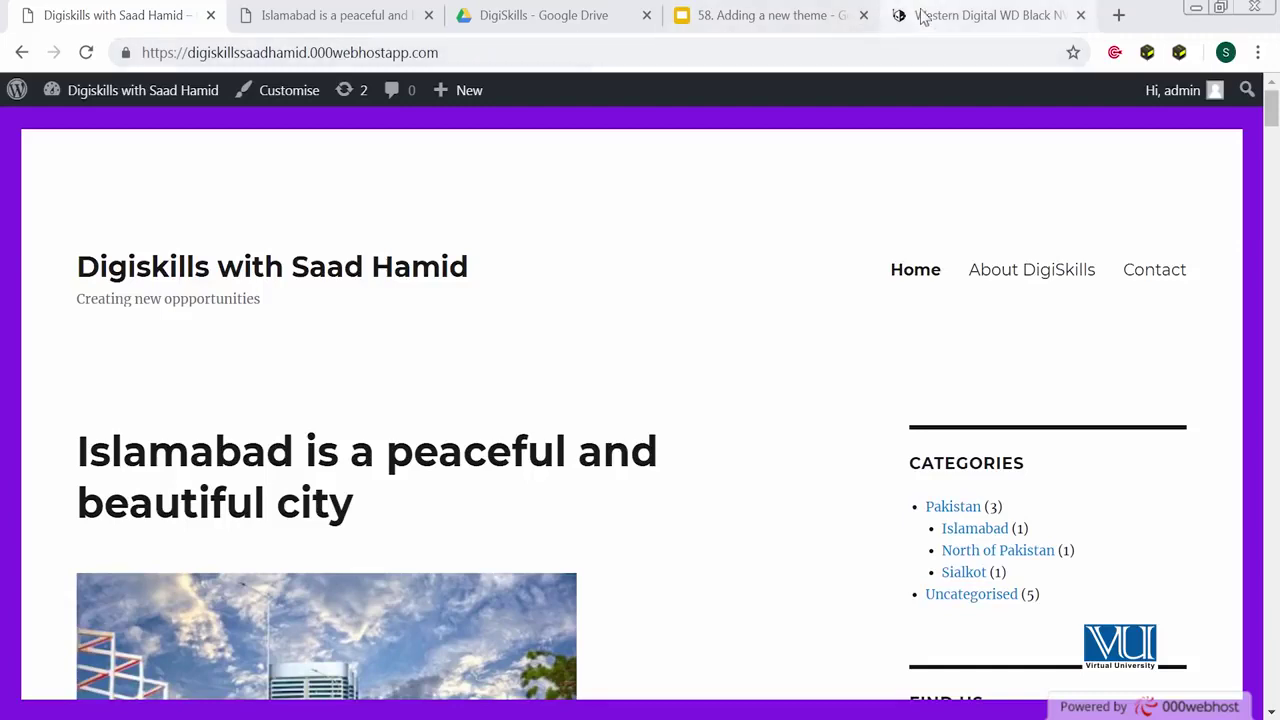
In a new tab, search Google for 'wordpress themes' and open the WordPress.org Theme Directory result
{"action": "left_click", "coordinate": [1118, 17]}
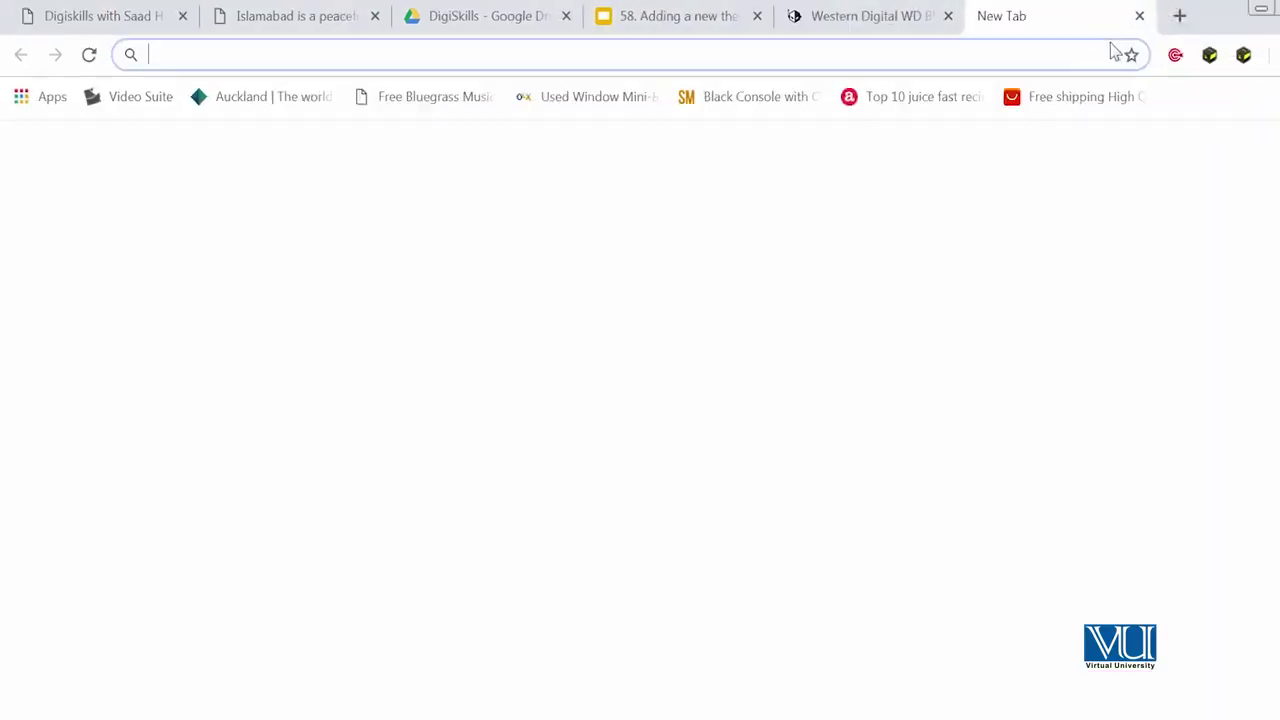
{"action": "type", "text": "google.com"}
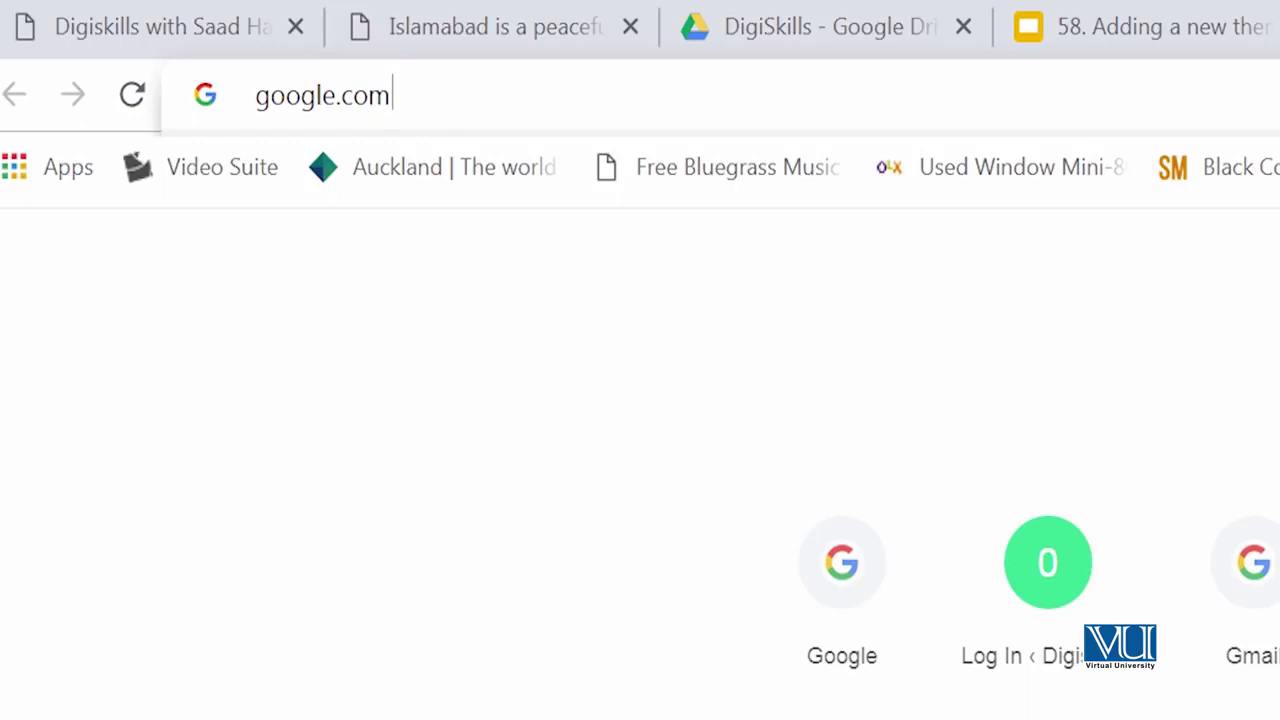
{"action": "key", "text": "Return"}
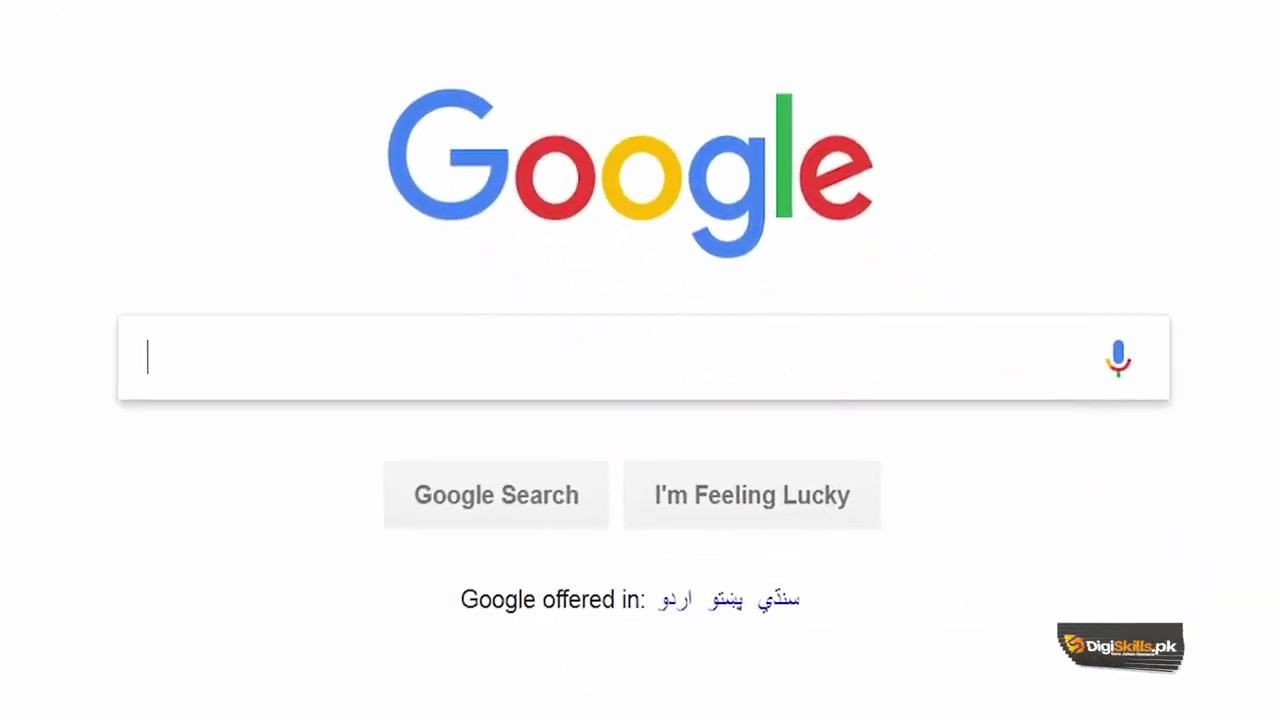
{"action": "type", "text": "wordpress themes"}
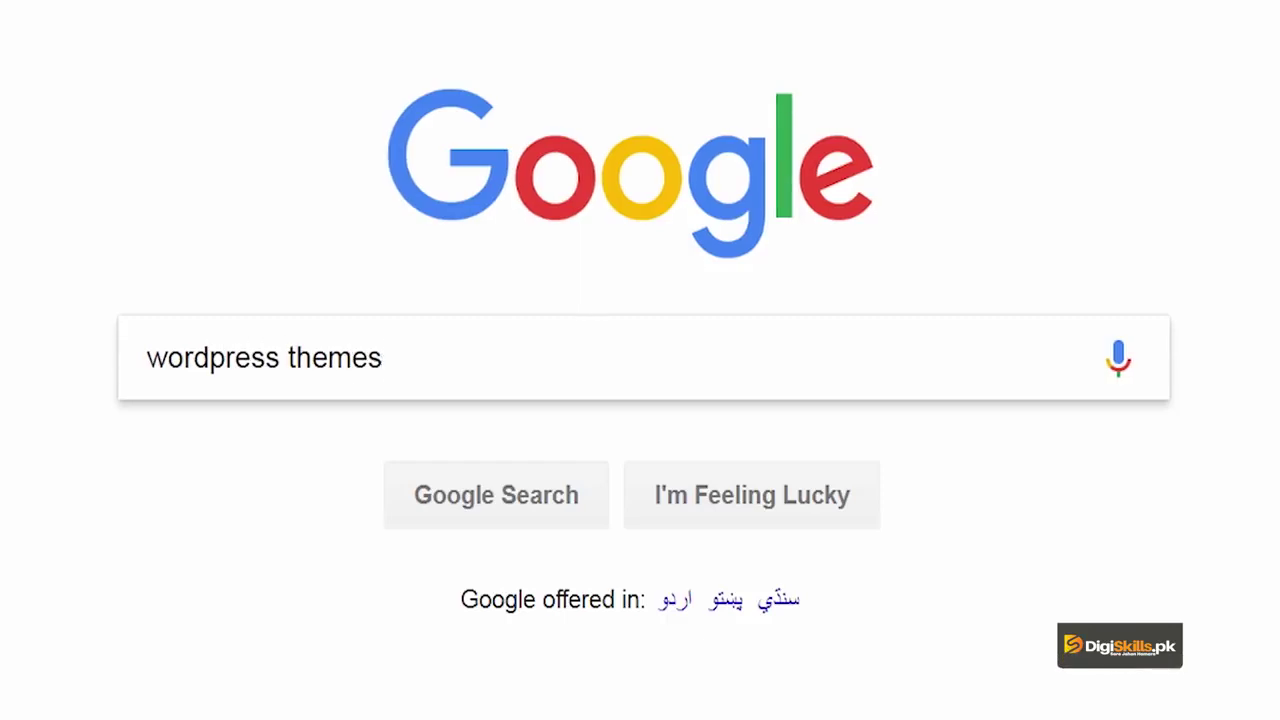
{"action": "key", "text": "Return"}
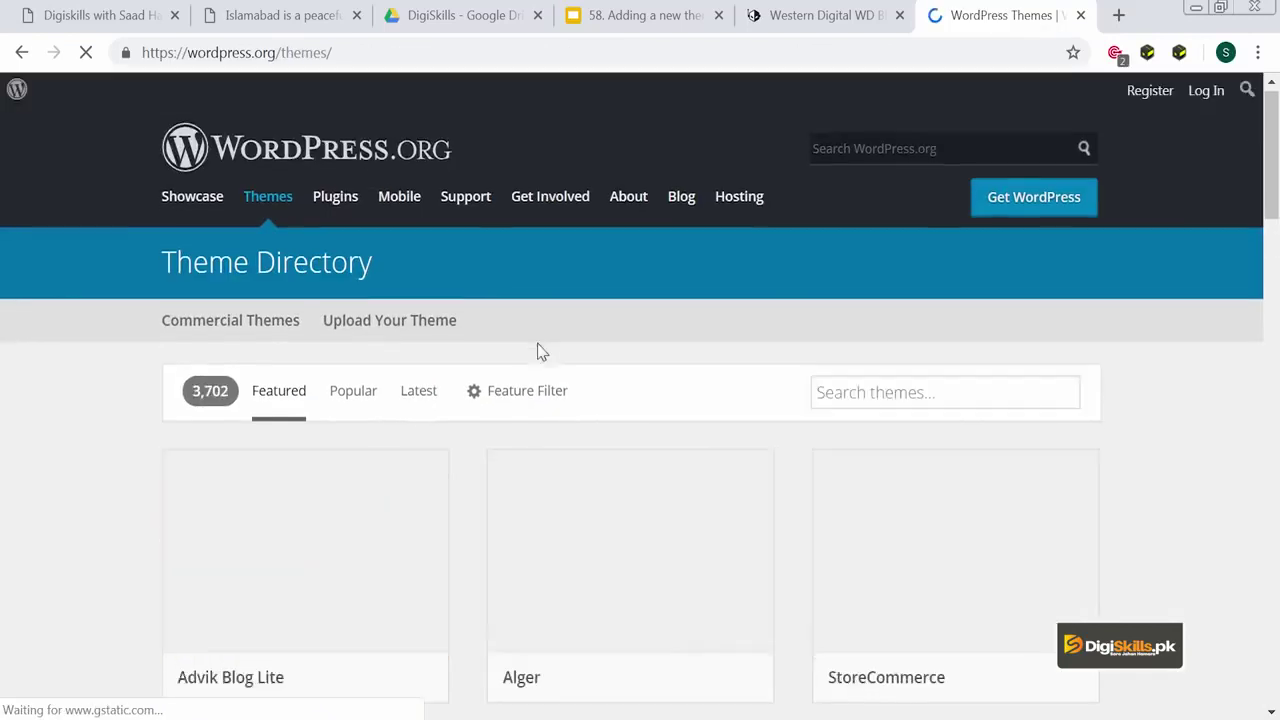
{"action": "scroll", "coordinate": [430, 440], "scroll_direction": "down", "scroll_amount": 3}
Browse the Popular themes on WordPress.org and open the Slanted theme's detail page
{"action": "scroll", "coordinate": [329, 529], "scroll_direction": "up", "scroll_amount": 3}
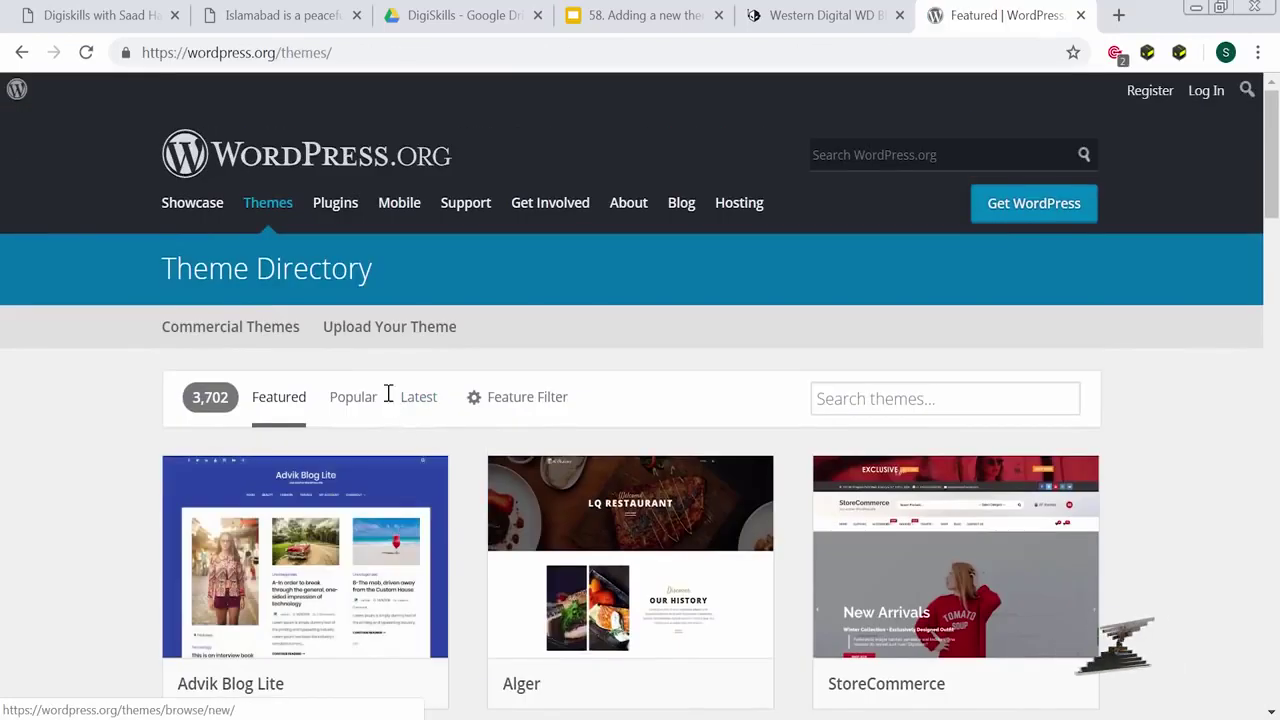
{"action": "left_click", "coordinate": [366, 400]}
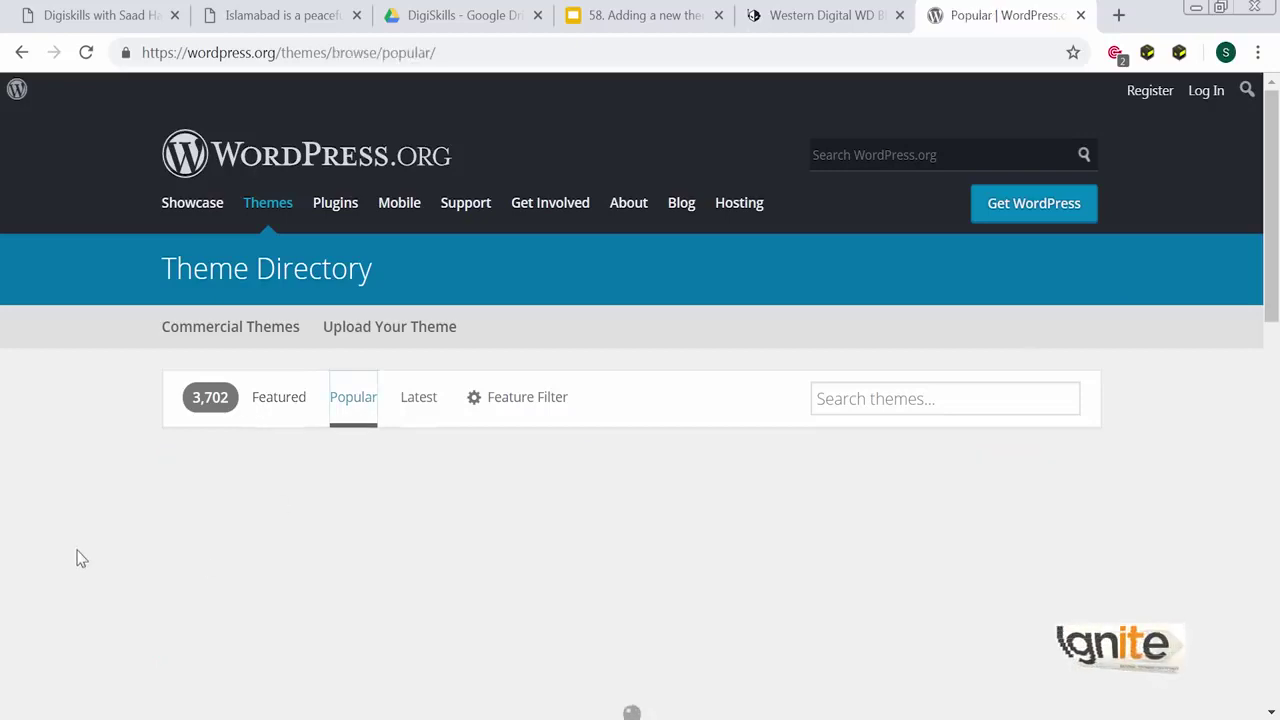
{"action": "scroll", "coordinate": [82, 557], "scroll_direction": "down", "scroll_amount": 15}
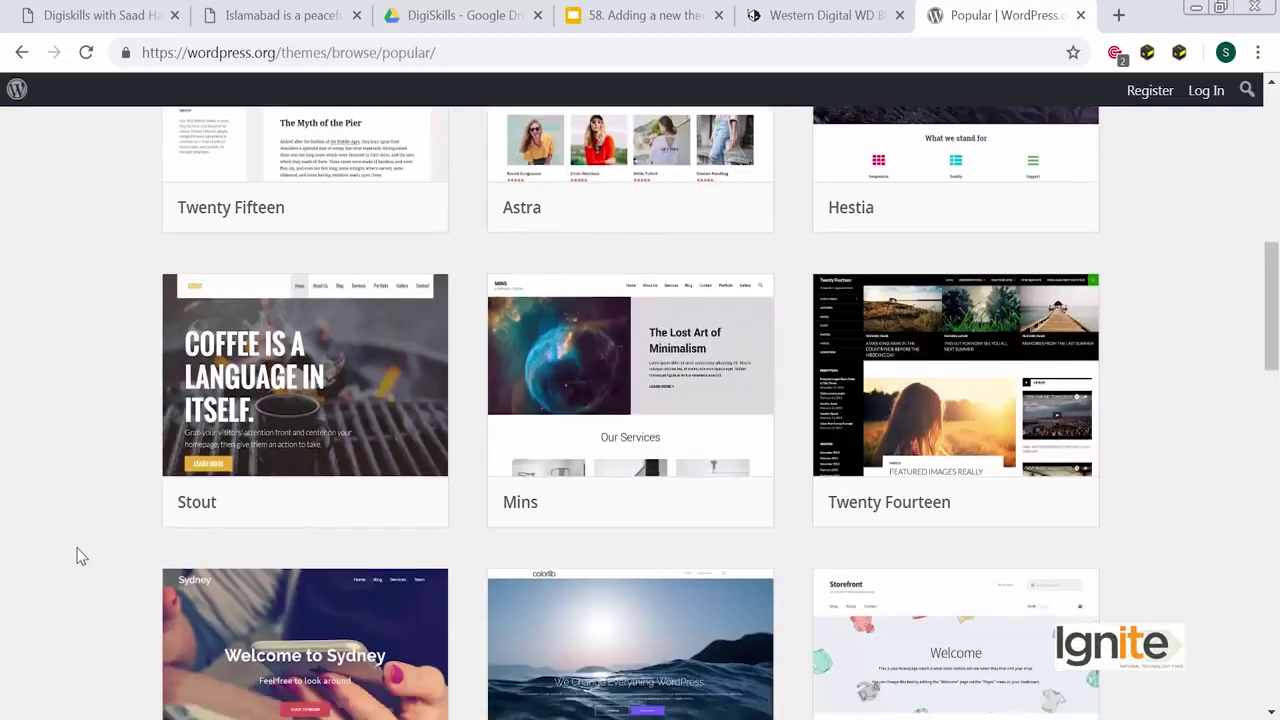
{"action": "scroll", "coordinate": [82, 557], "scroll_direction": "down", "scroll_amount": 13}
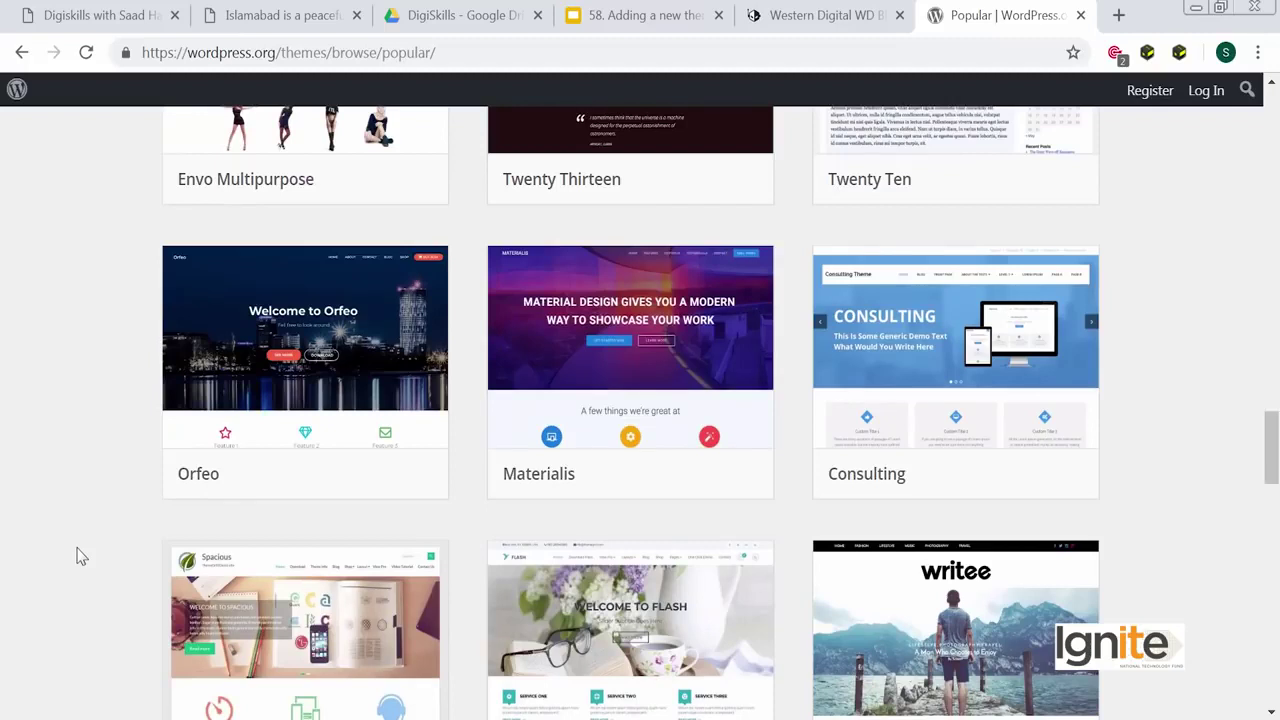
{"action": "scroll", "coordinate": [82, 557], "scroll_direction": "down", "scroll_amount": 7}
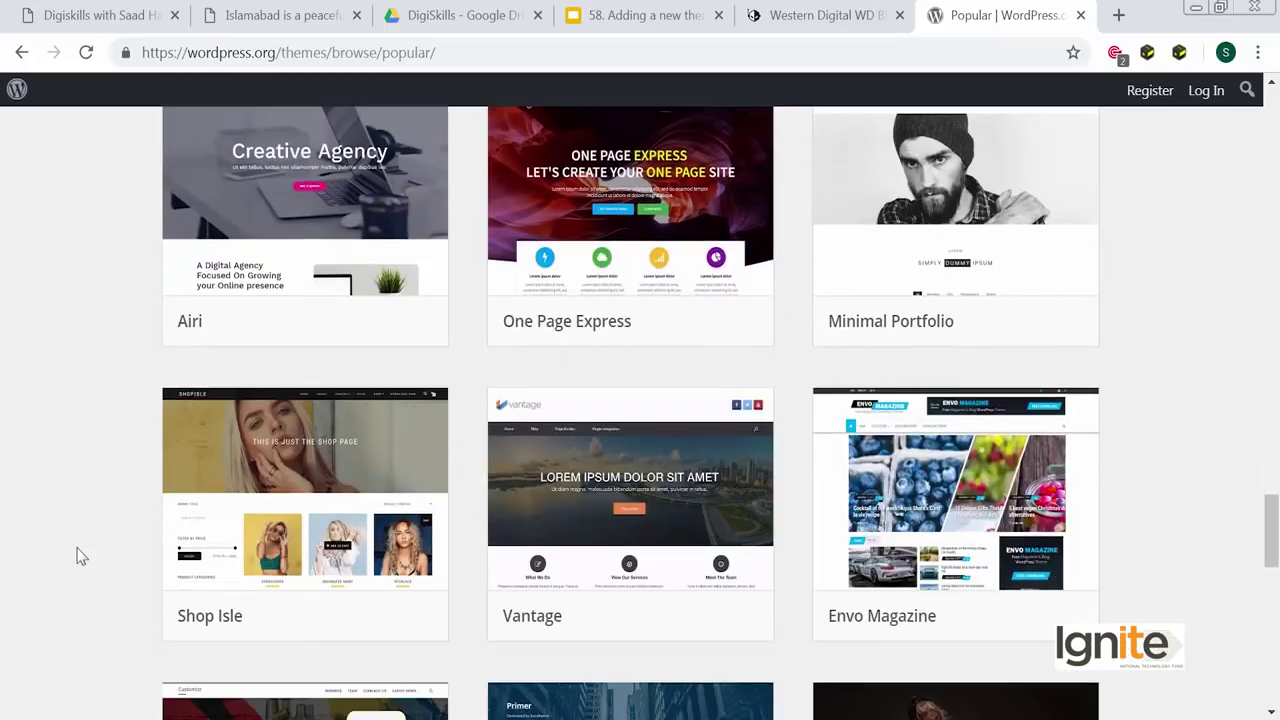
{"action": "scroll", "coordinate": [82, 557], "scroll_direction": "down", "scroll_amount": 5}
{"action": "scroll", "coordinate": [82, 557], "scroll_direction": "up", "scroll_amount": 7}
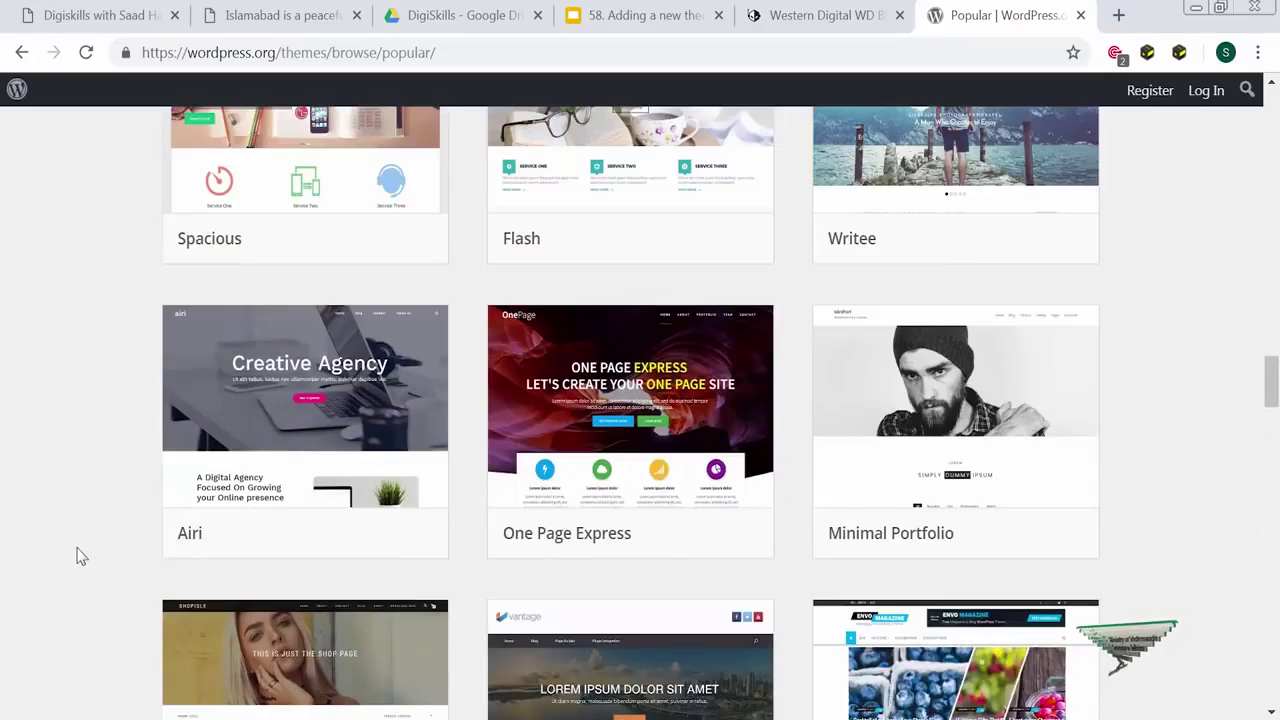
{"action": "scroll", "coordinate": [82, 557], "scroll_direction": "down", "scroll_amount": 7}
{"action": "scroll", "coordinate": [82, 557], "scroll_direction": "up", "scroll_amount": 1}
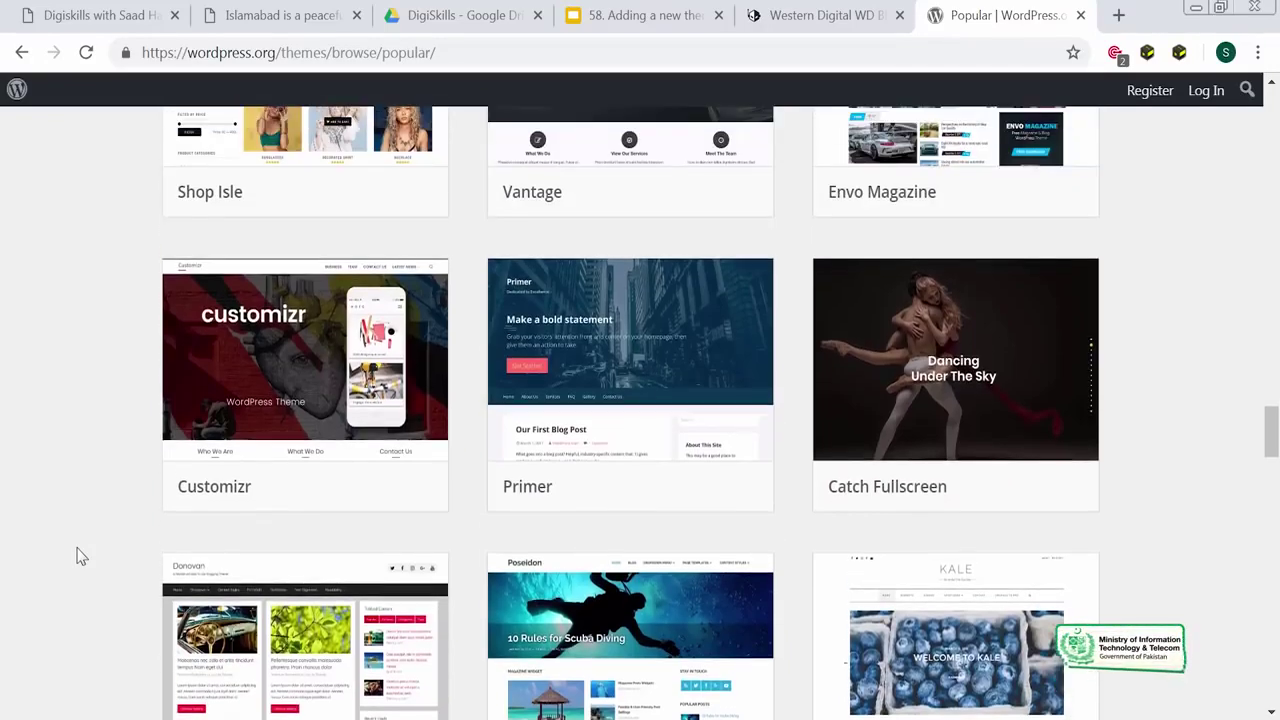
{"action": "scroll", "coordinate": [82, 557], "scroll_direction": "down", "scroll_amount": 5}
{"action": "scroll", "coordinate": [82, 557], "scroll_direction": "down", "scroll_amount": 1}
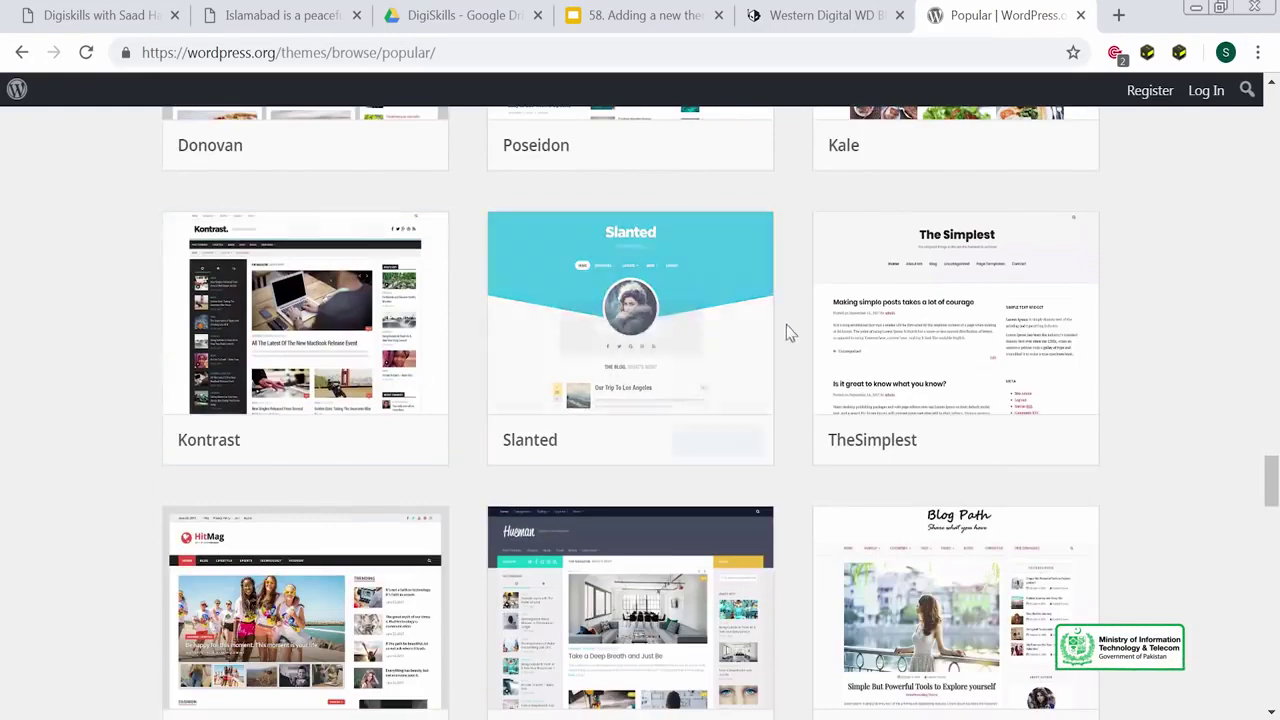
{"action": "mouse_move", "coordinate": [708, 378]}
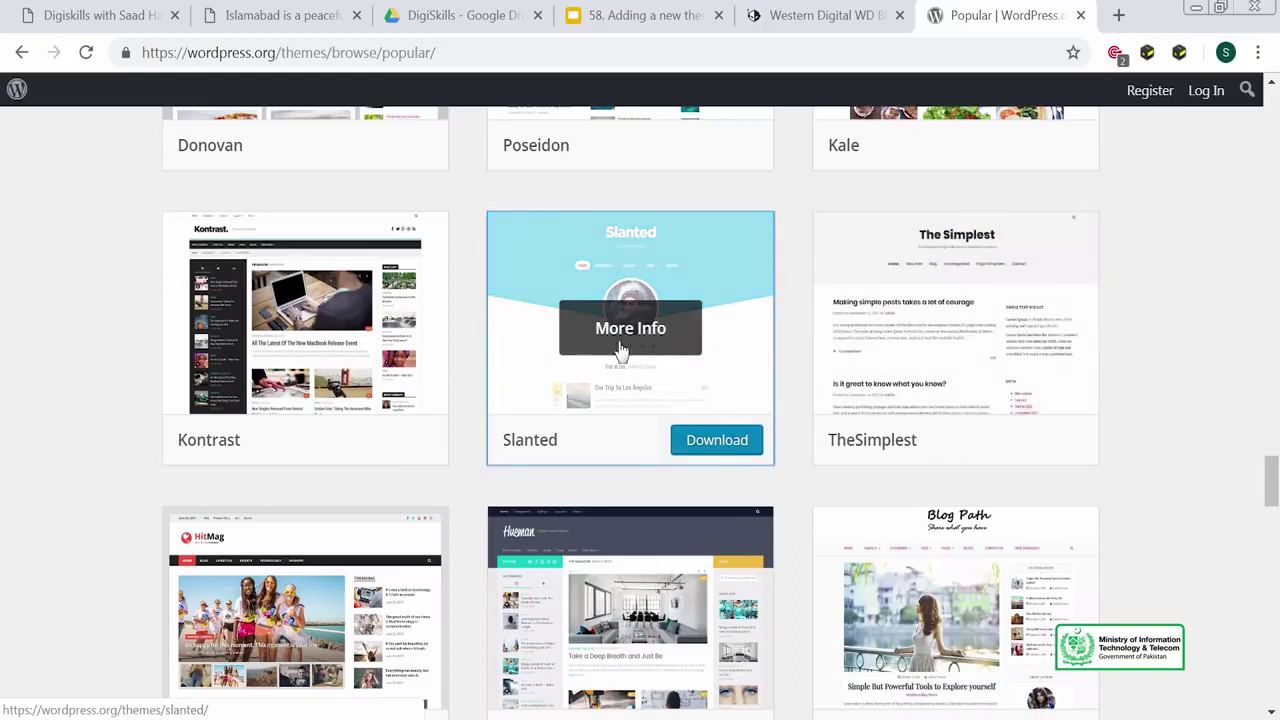
{"action": "left_click", "coordinate": [622, 392]}
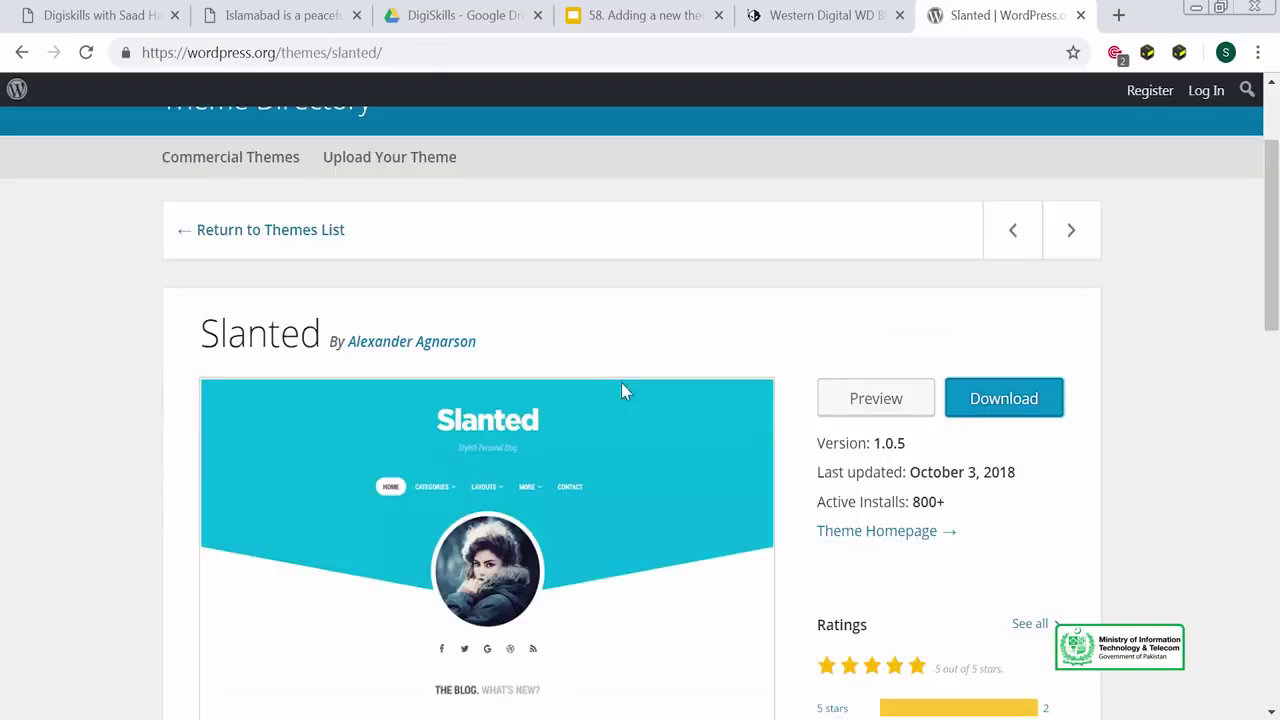
Preview the Slanted theme live and scroll through its demo
{"action": "left_click", "coordinate": [876, 400]}
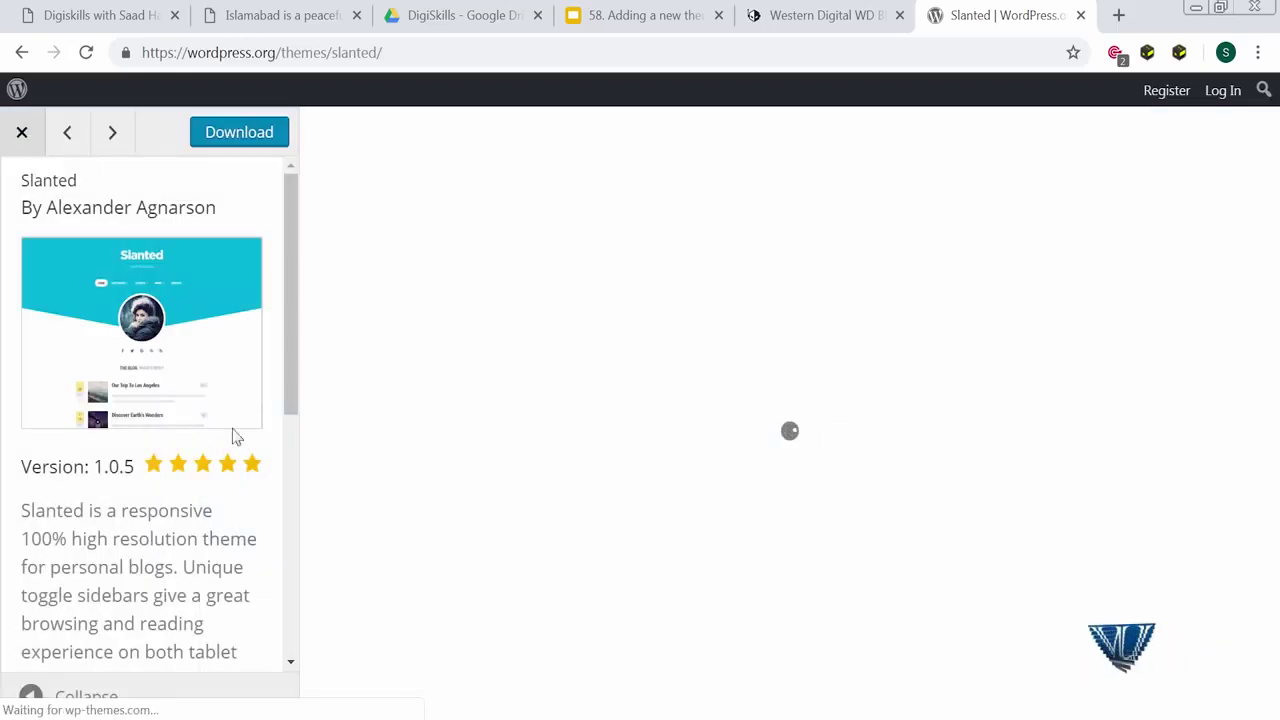
{"action": "scroll", "coordinate": [617, 494], "scroll_direction": "down", "scroll_amount": 4}
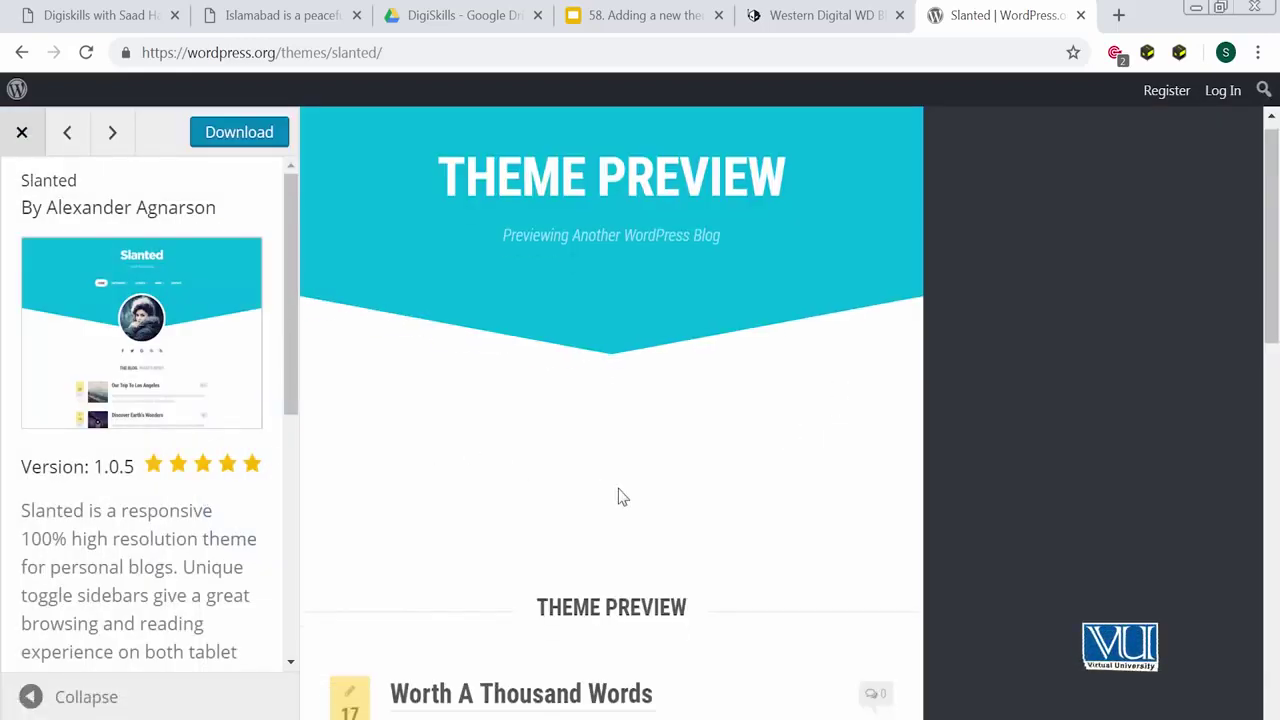
{"action": "scroll", "coordinate": [617, 494], "scroll_direction": "up", "scroll_amount": 4}
{"action": "scroll", "coordinate": [620, 495], "scroll_direction": "down", "scroll_amount": 1}
{"action": "scroll", "coordinate": [620, 497], "scroll_direction": "down", "scroll_amount": 10}
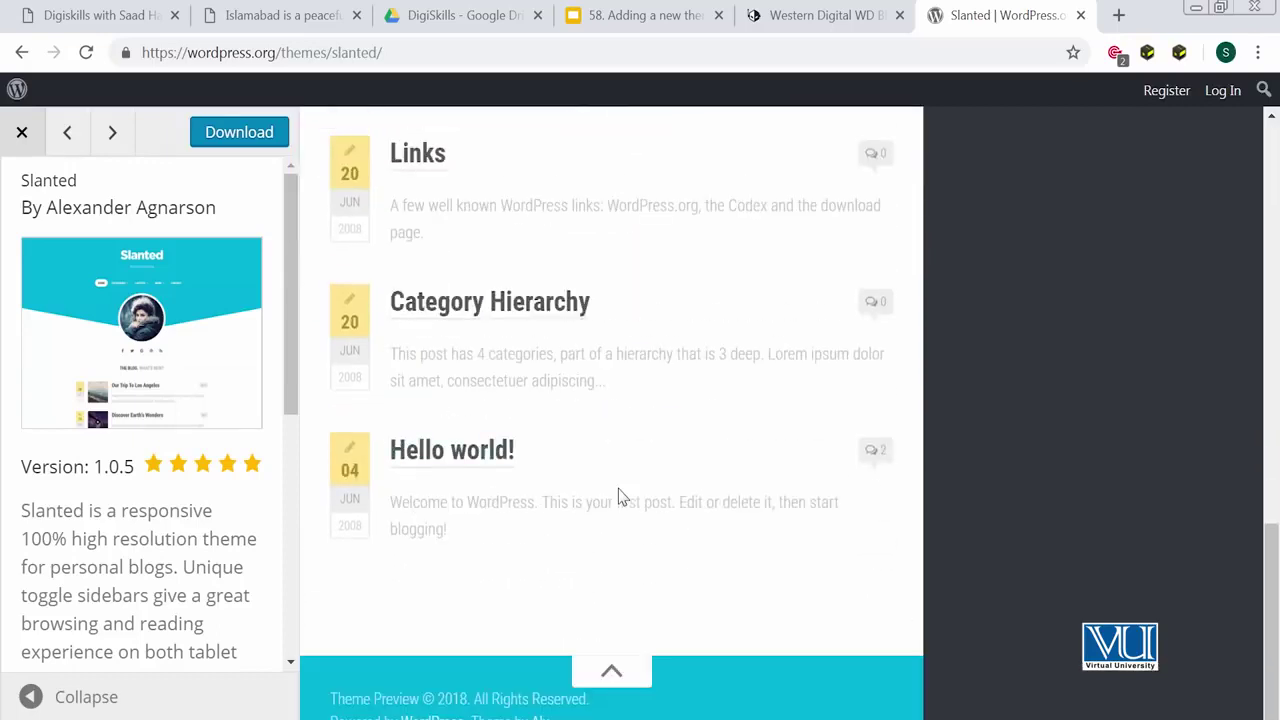
{"action": "scroll", "coordinate": [620, 497], "scroll_direction": "up", "scroll_amount": 10}
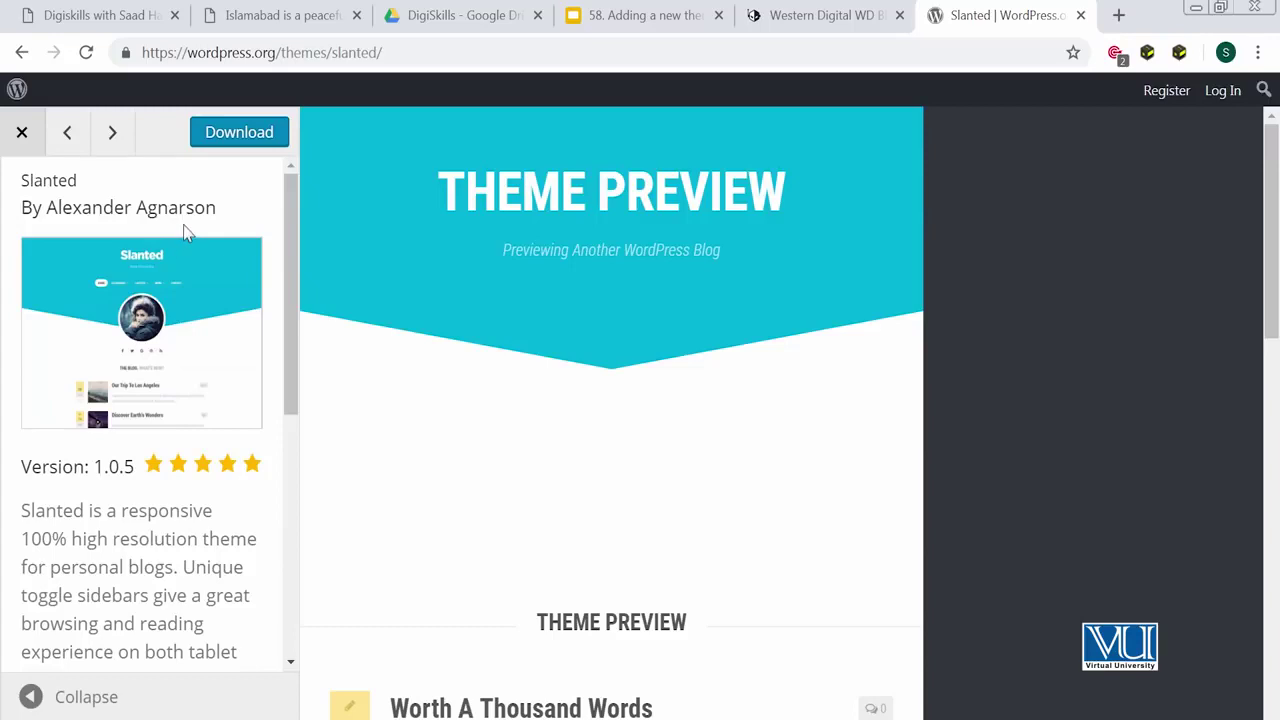
Download Slanted as slanted.1.0.5.zip and go back to the site's Dashboard
{"action": "left_click", "coordinate": [235, 141]}
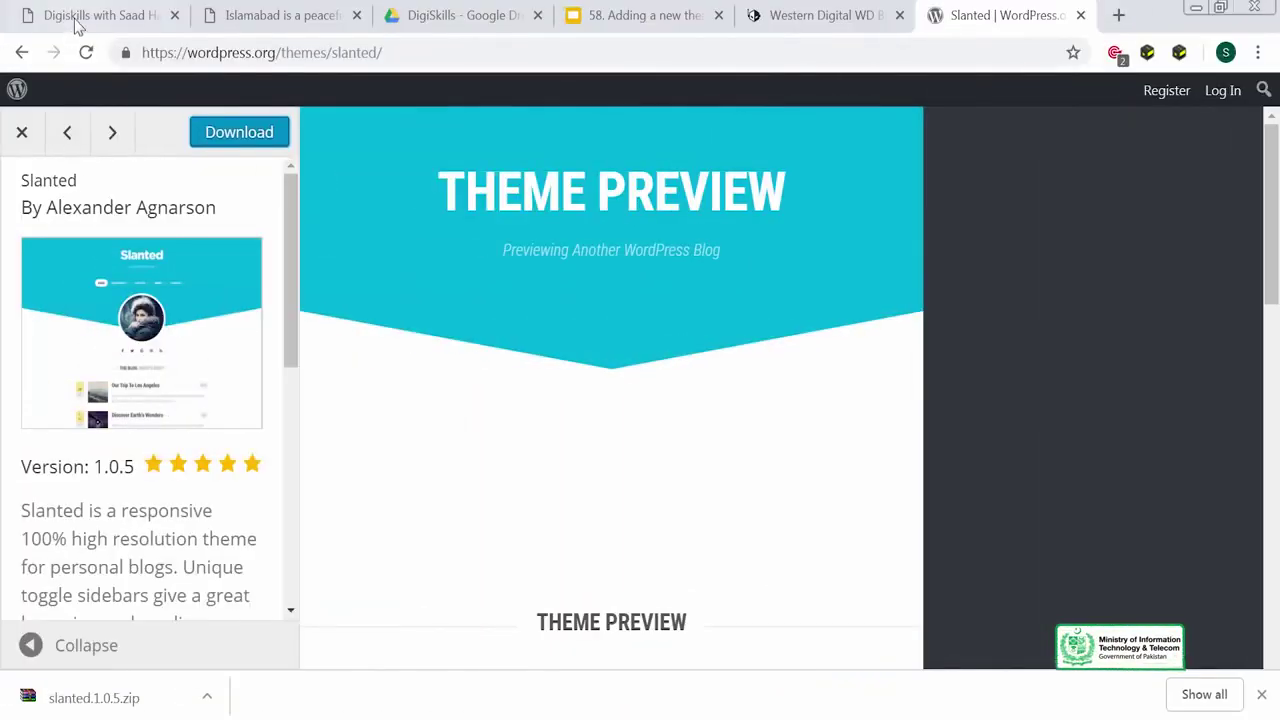
{"action": "left_click", "coordinate": [80, 16]}
{"action": "mouse_move", "coordinate": [112, 108]}
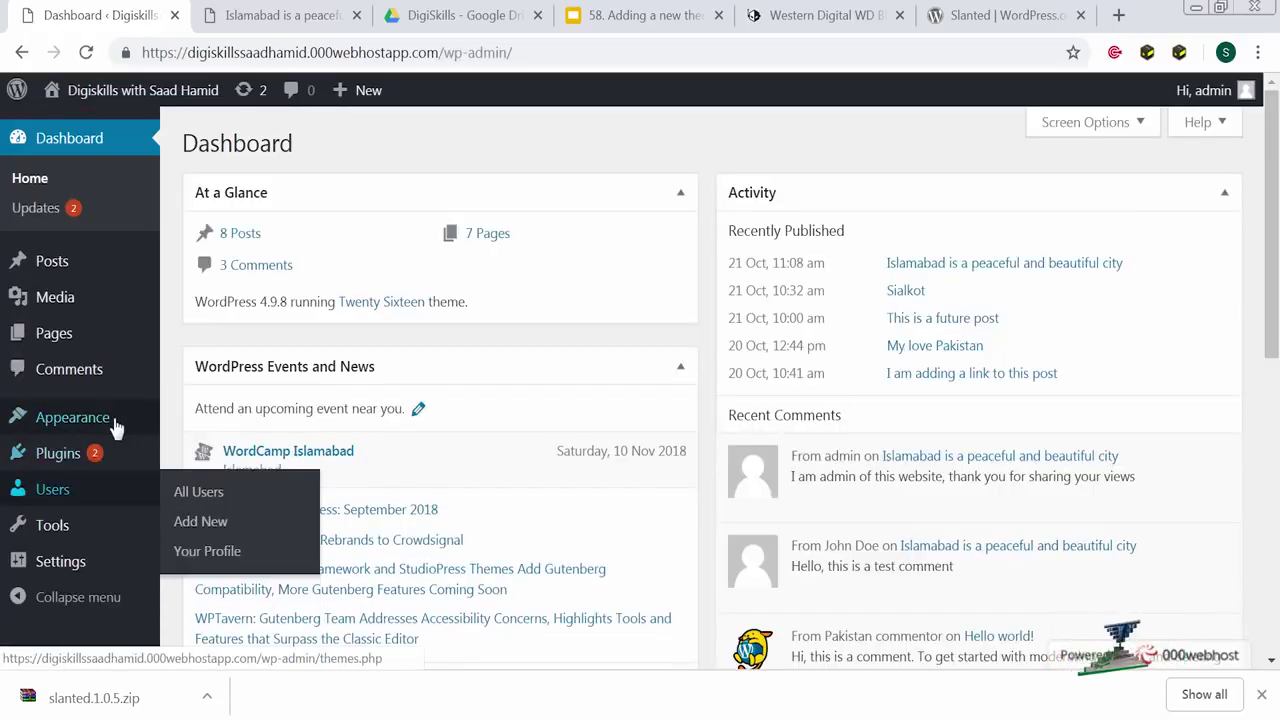
Go to Appearance > Themes > Add New > Upload Theme and open the file picker
{"action": "left_click", "coordinate": [232, 424]}
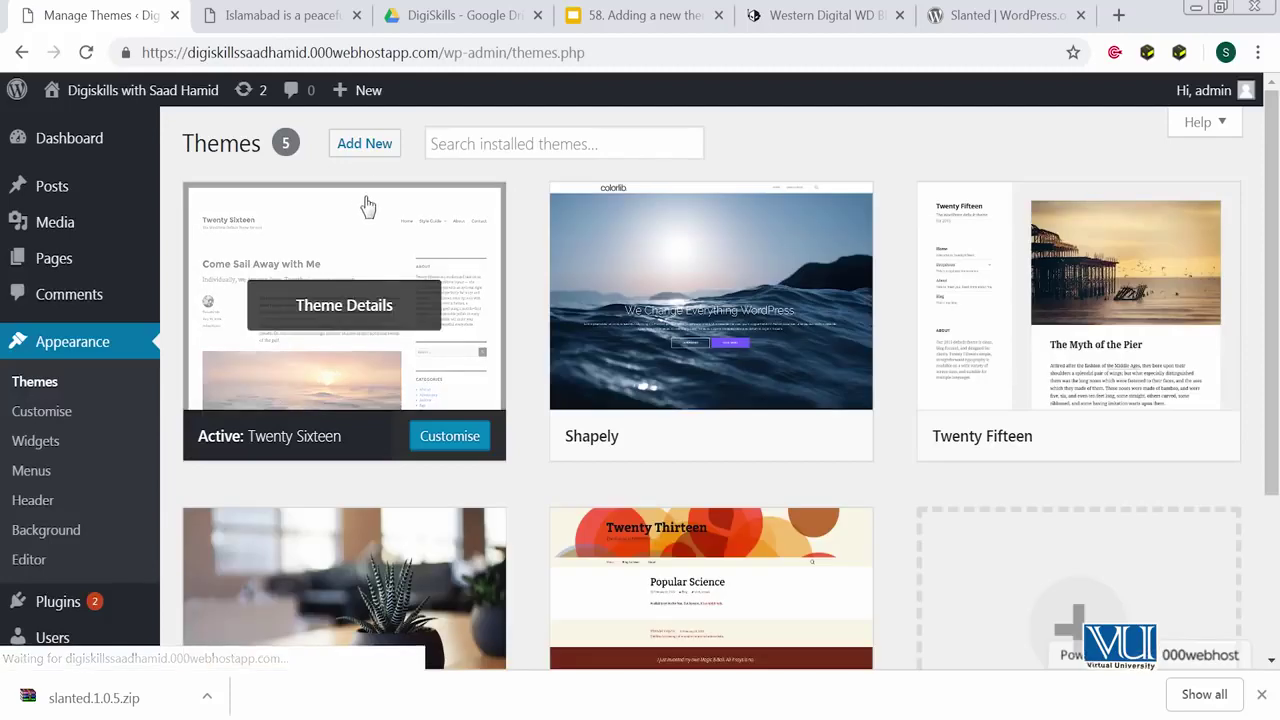
{"action": "left_click", "coordinate": [384, 155]}
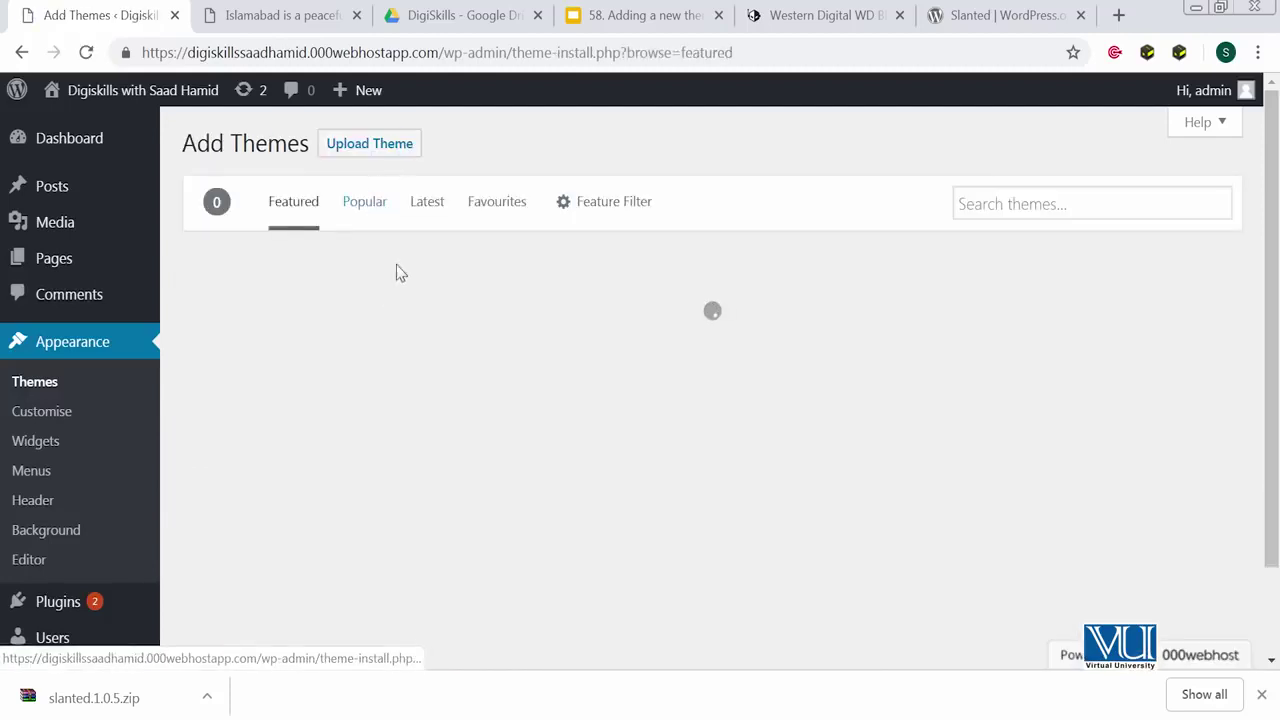
{"action": "left_click", "coordinate": [382, 156]}
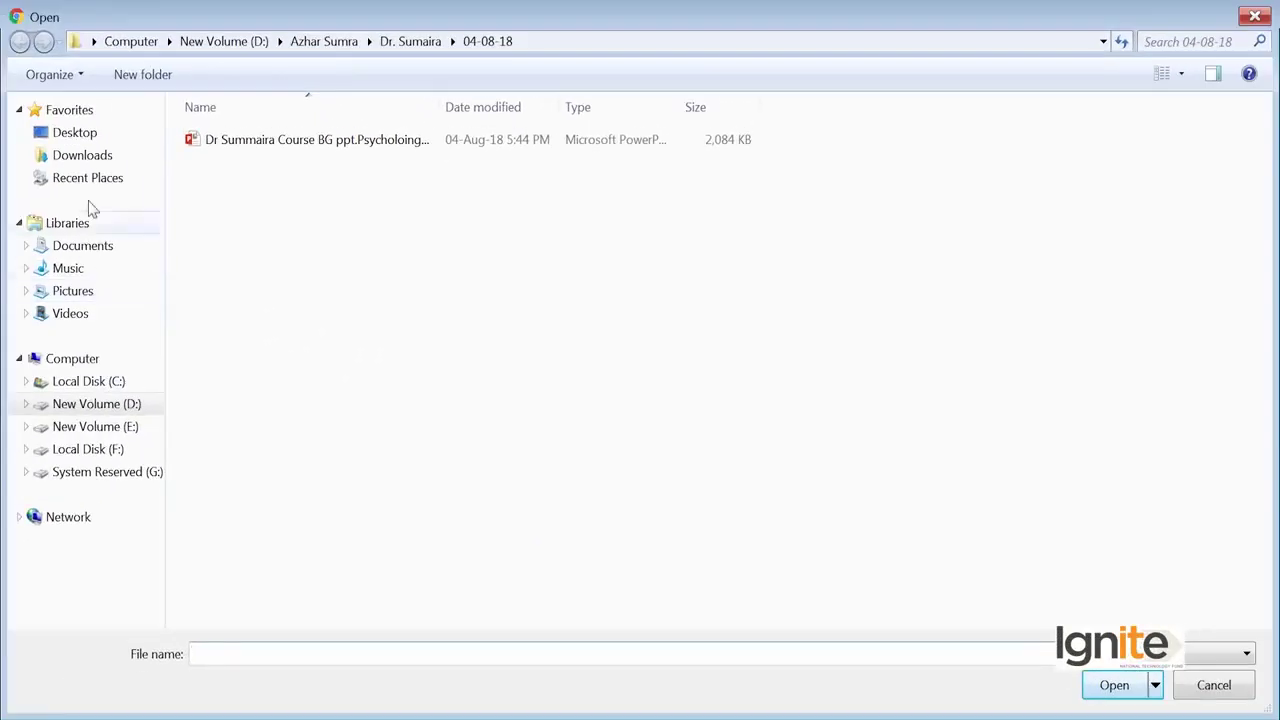
Upload and install slanted.1.0.5.zip from the Downloads folder, then open its live preview
{"action": "left_click", "coordinate": [123, 156]}
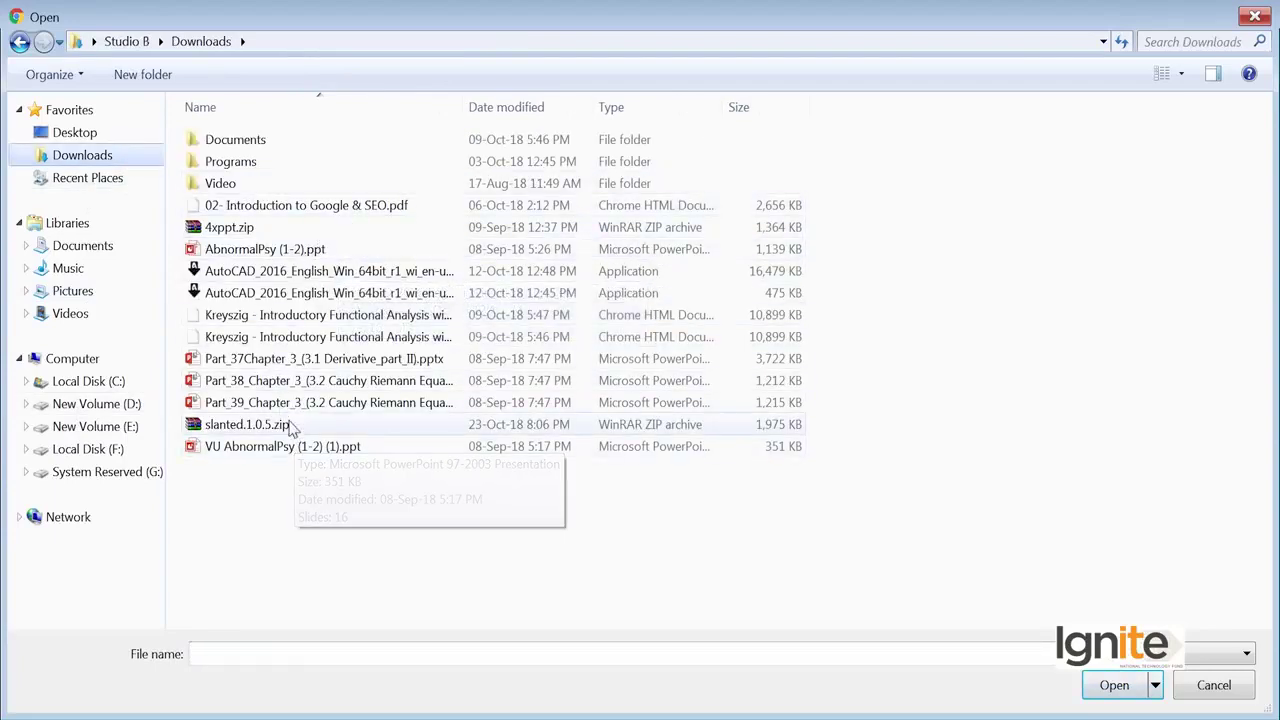
{"action": "left_click", "coordinate": [325, 430]}
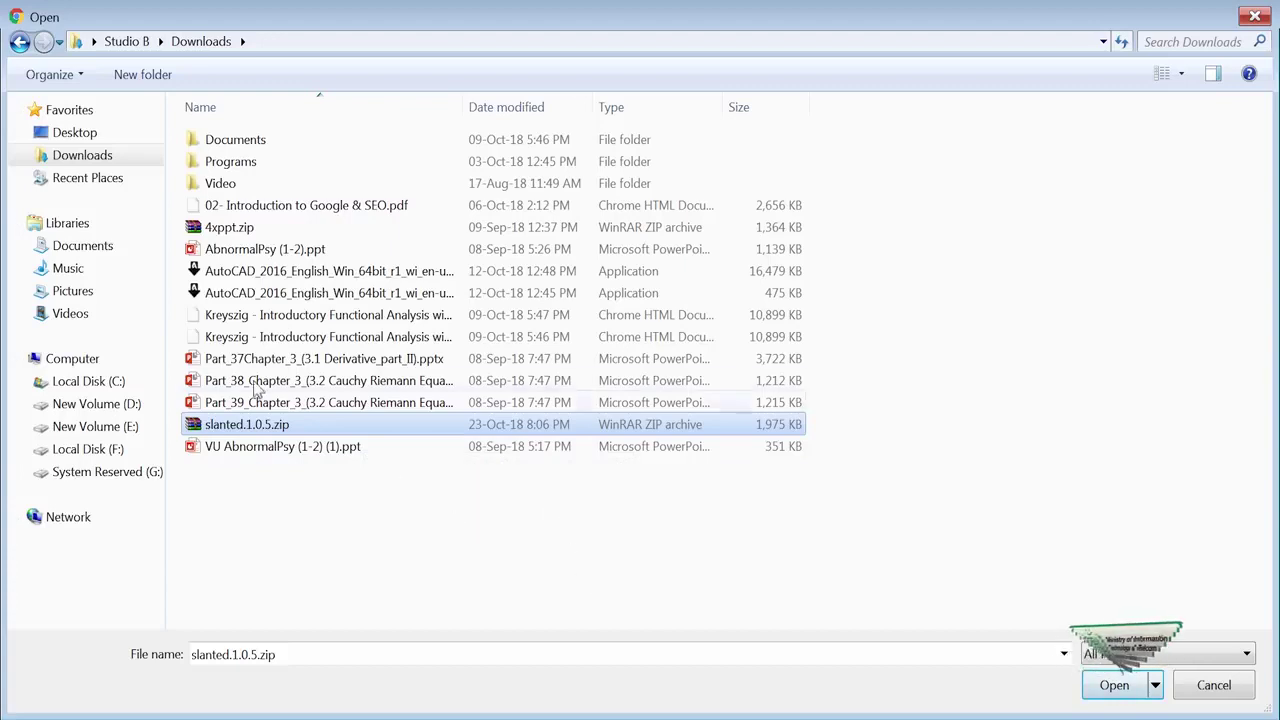
{"action": "left_click", "coordinate": [1108, 688]}
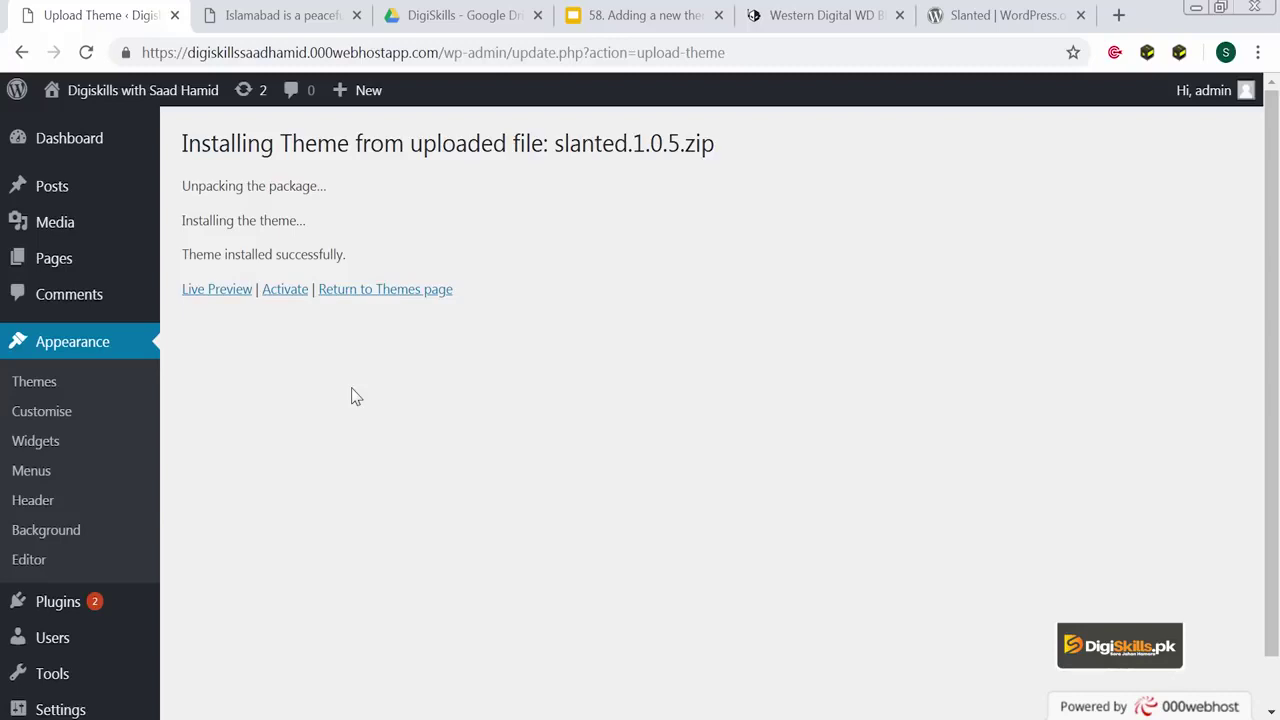
{"action": "left_click", "coordinate": [218, 291]}
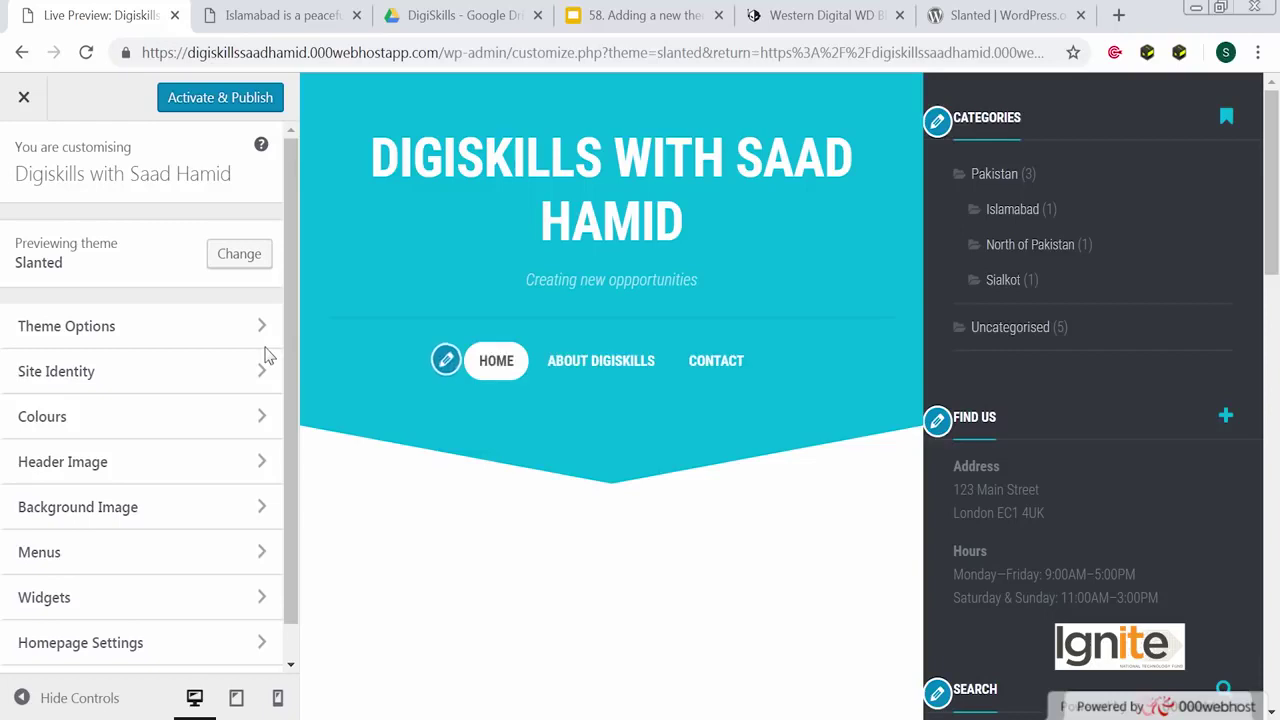
Compare the Slanted preview with the current public front page loaded in the other tab
{"action": "left_click", "coordinate": [231, 15]}
{"action": "left_click", "coordinate": [175, 103]}
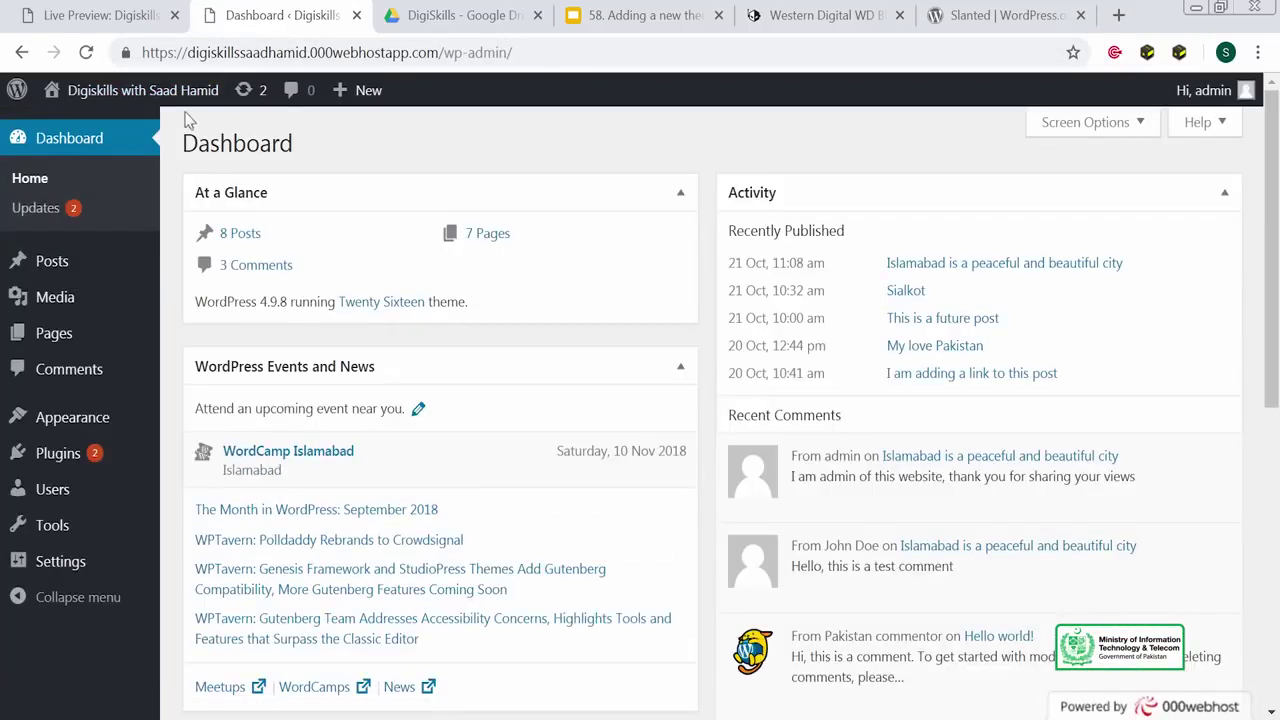
{"action": "left_click", "coordinate": [186, 91]}
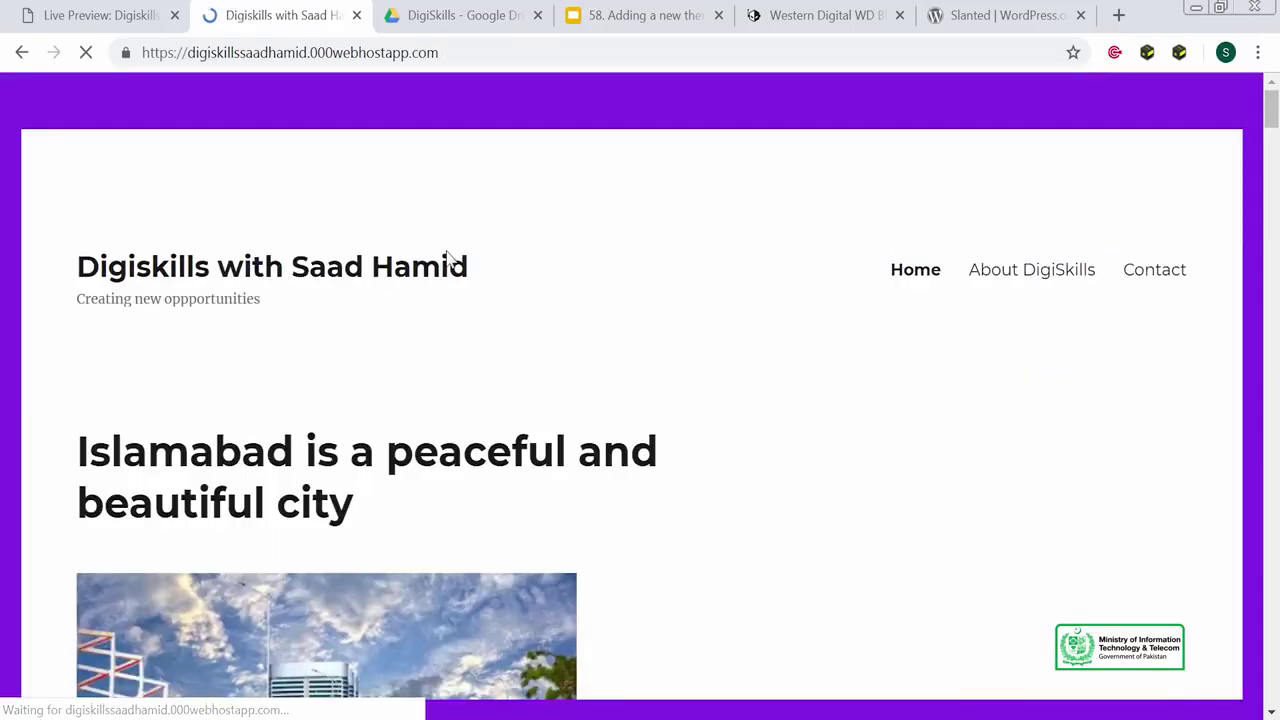
{"action": "left_click", "coordinate": [125, 13]}
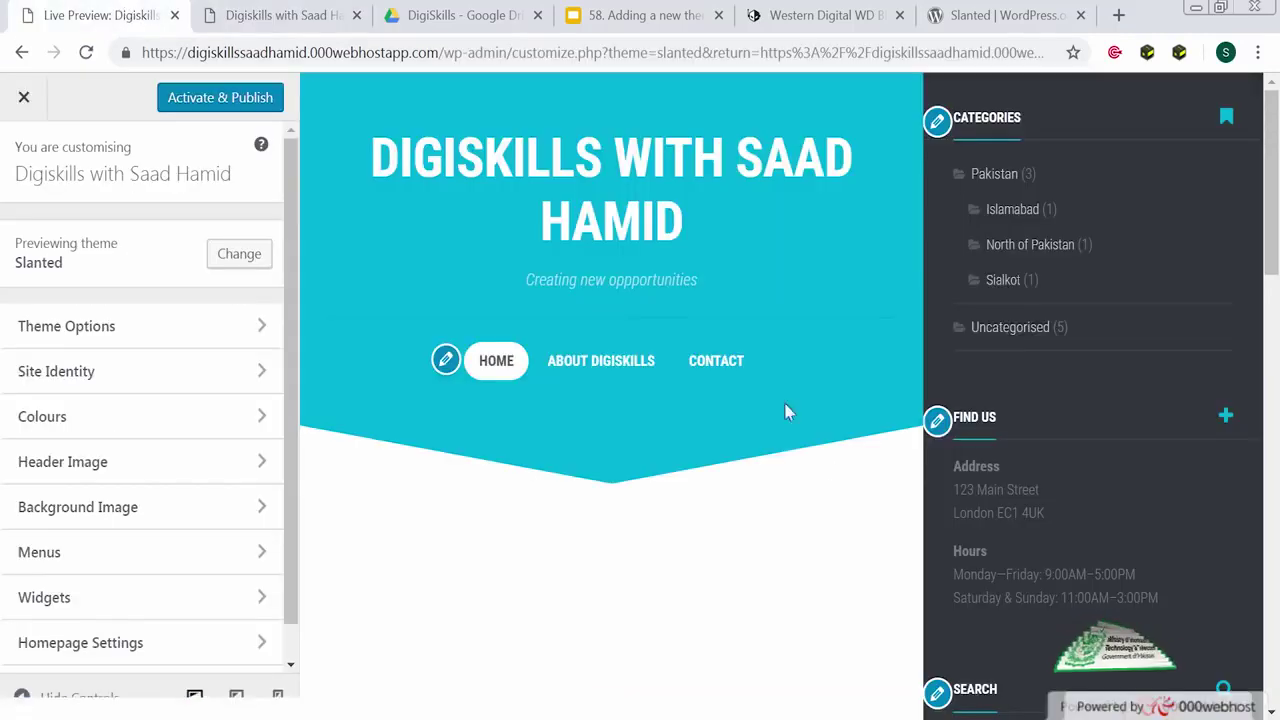
{"action": "scroll", "coordinate": [838, 461], "scroll_direction": "down", "scroll_amount": 10}
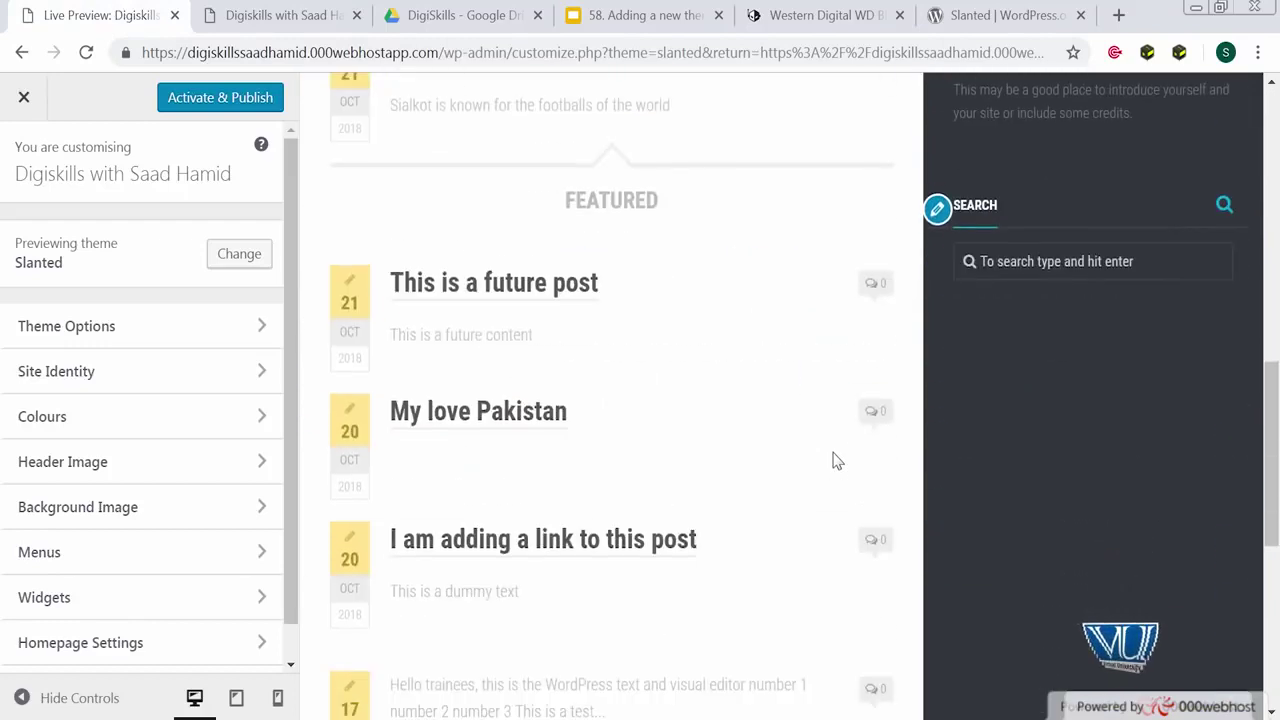
{"action": "scroll", "coordinate": [836, 458], "scroll_direction": "up", "scroll_amount": 10}
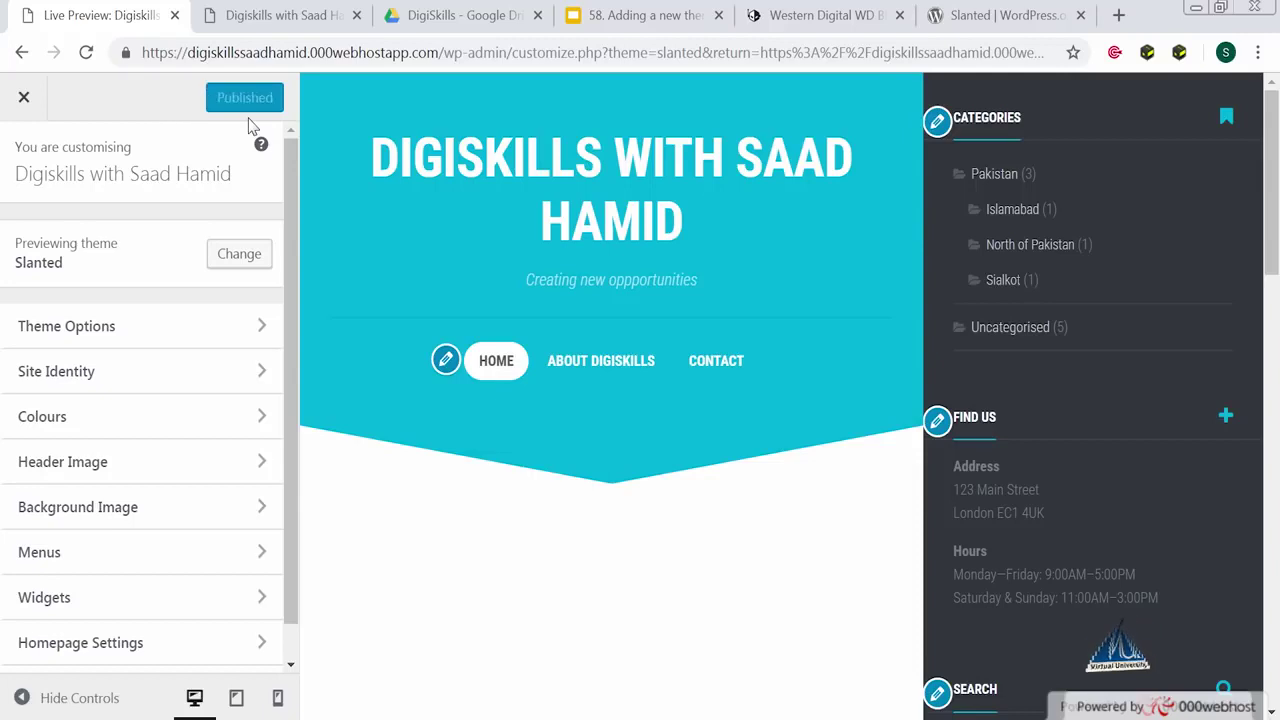
Confirm the live site shows Slanted, exit the Customizer, and go to Add Themes
{"action": "left_click", "coordinate": [266, 28]}
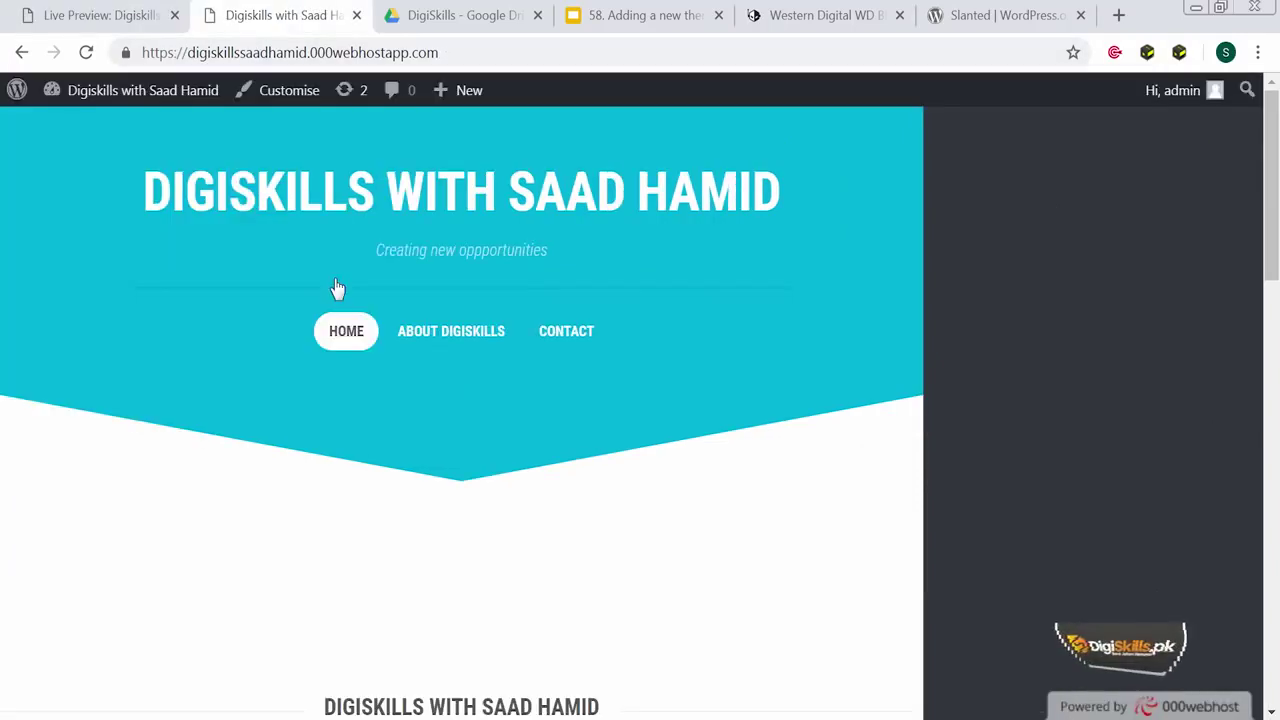
{"action": "left_click", "coordinate": [135, 20]}
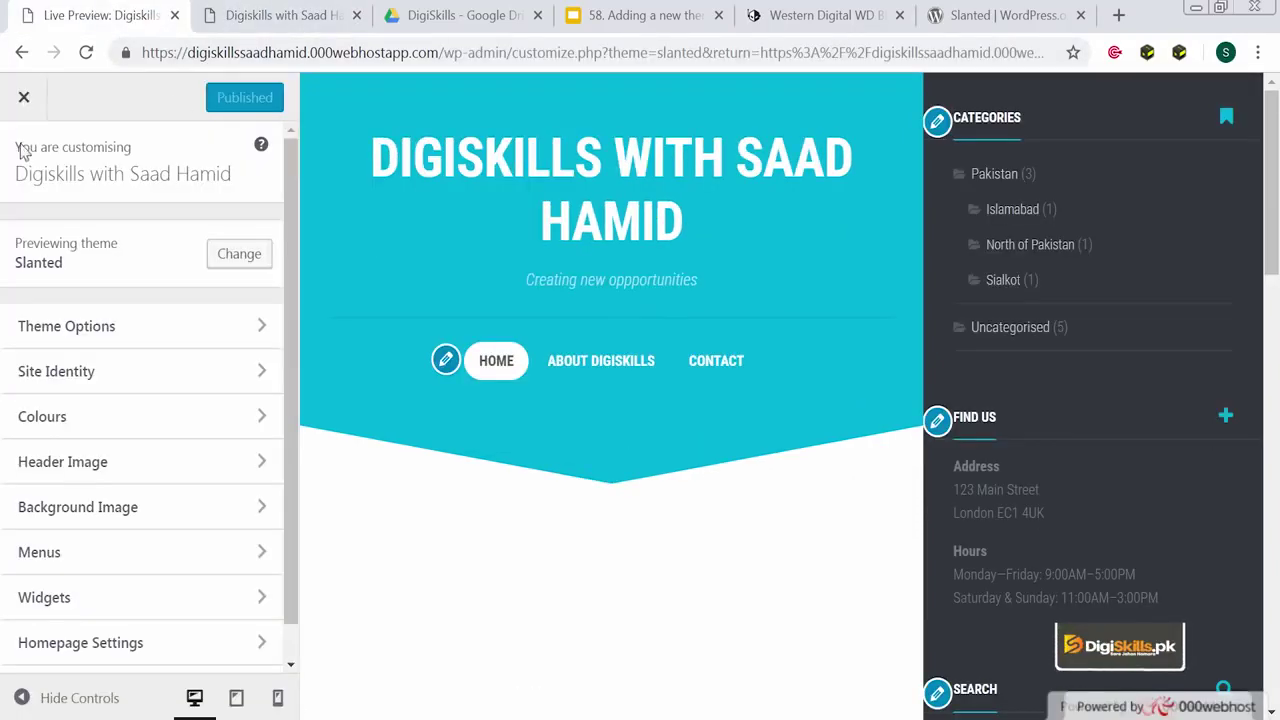
{"action": "left_click", "coordinate": [25, 96]}
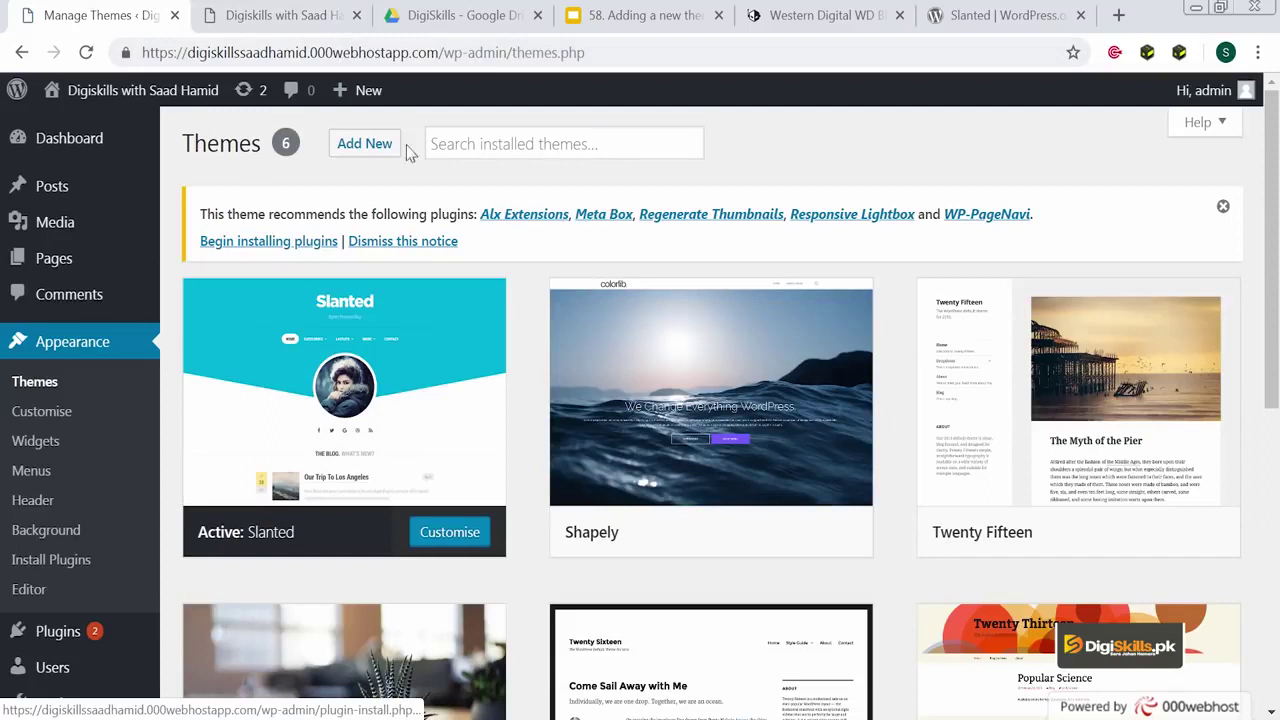
{"action": "left_click", "coordinate": [375, 145]}
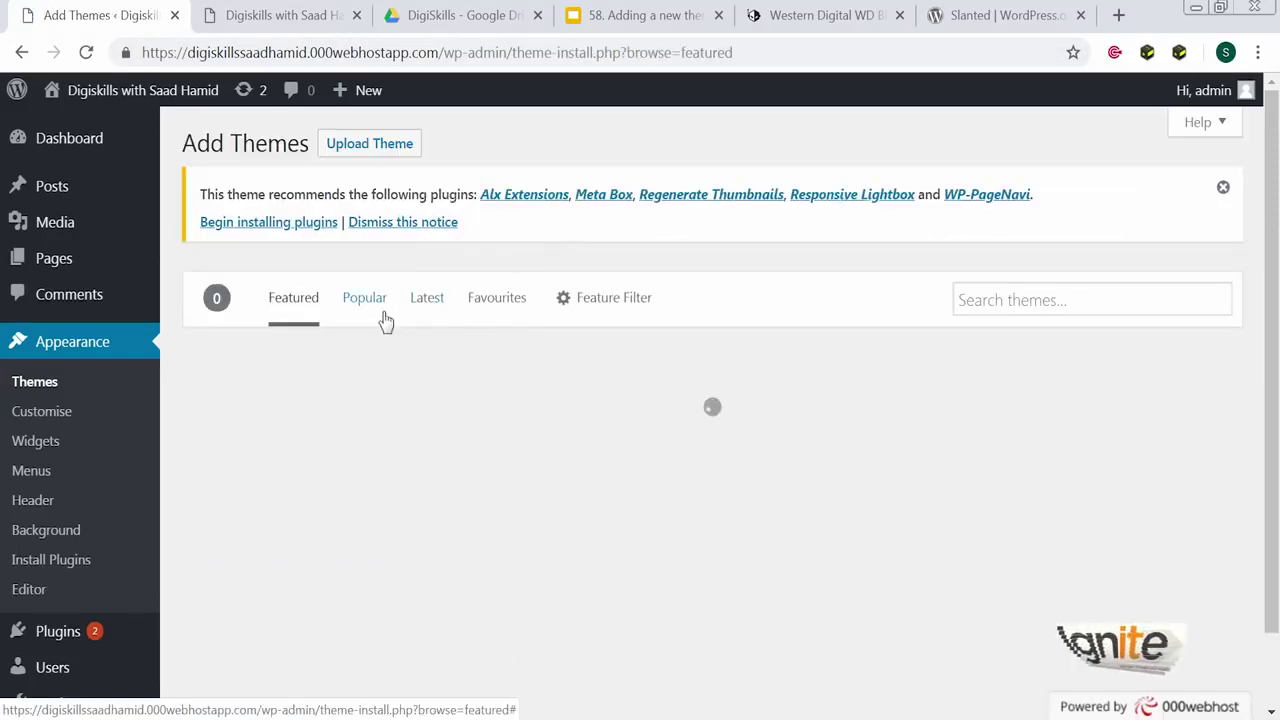
Install the Hestia theme from the Popular listing and activate it
{"action": "left_click", "coordinate": [379, 314]}
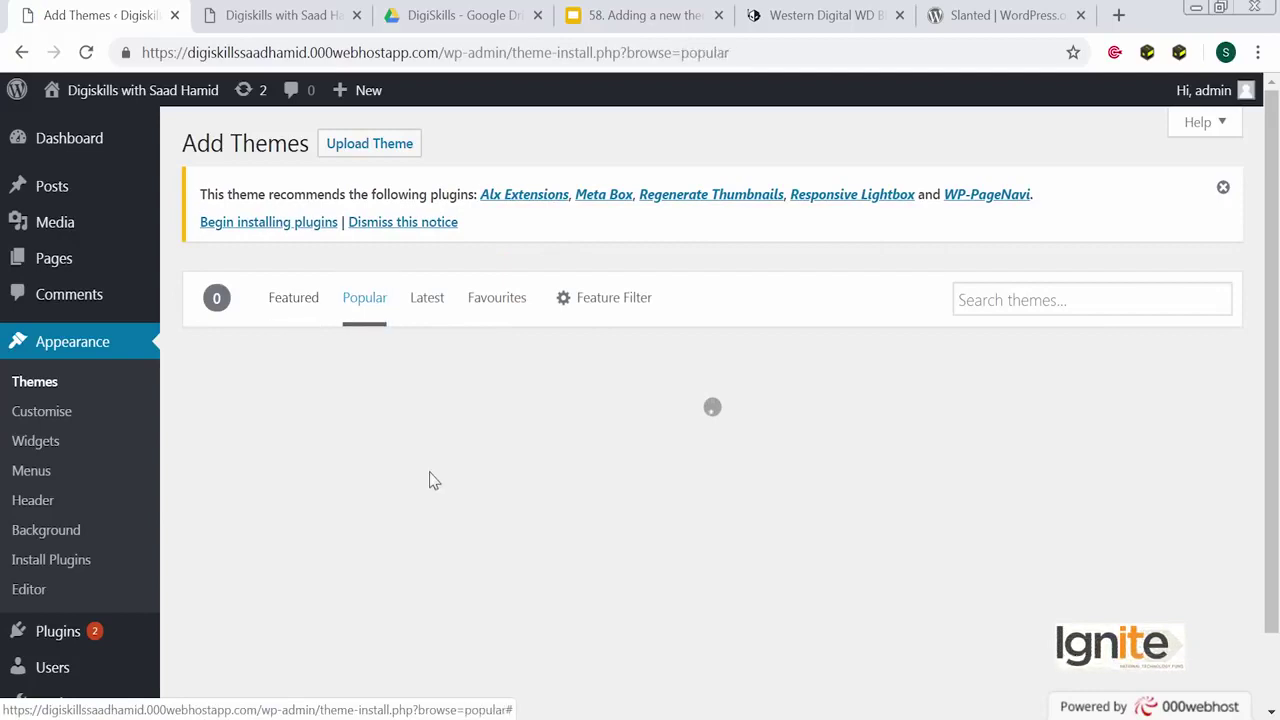
{"action": "scroll", "coordinate": [727, 468], "scroll_direction": "down", "scroll_amount": 5}
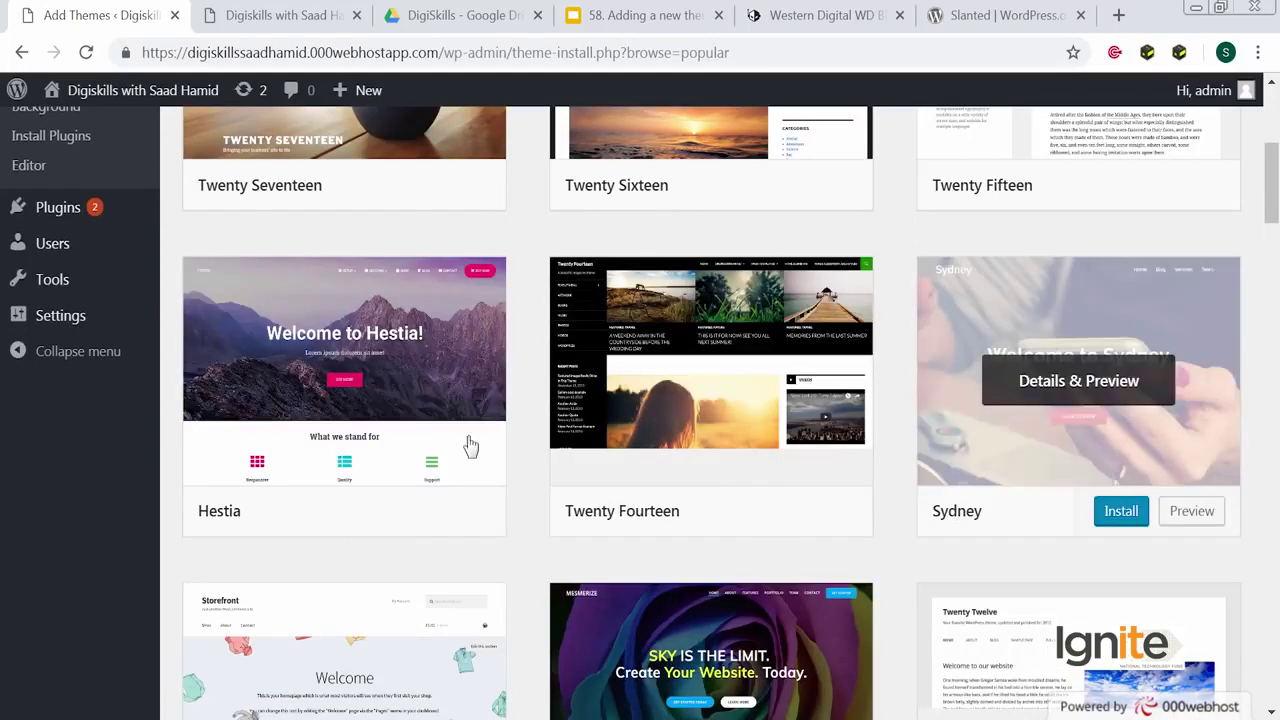
{"action": "left_click", "coordinate": [383, 512]}
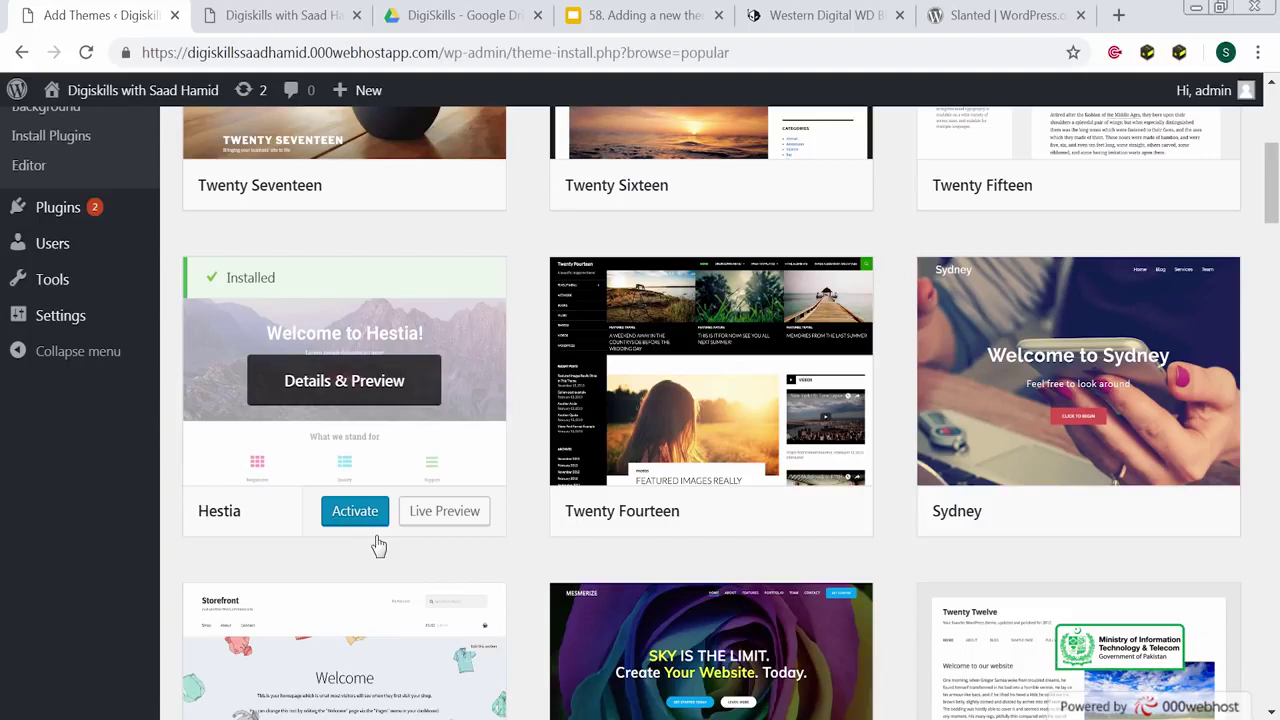
{"action": "left_click", "coordinate": [363, 510]}
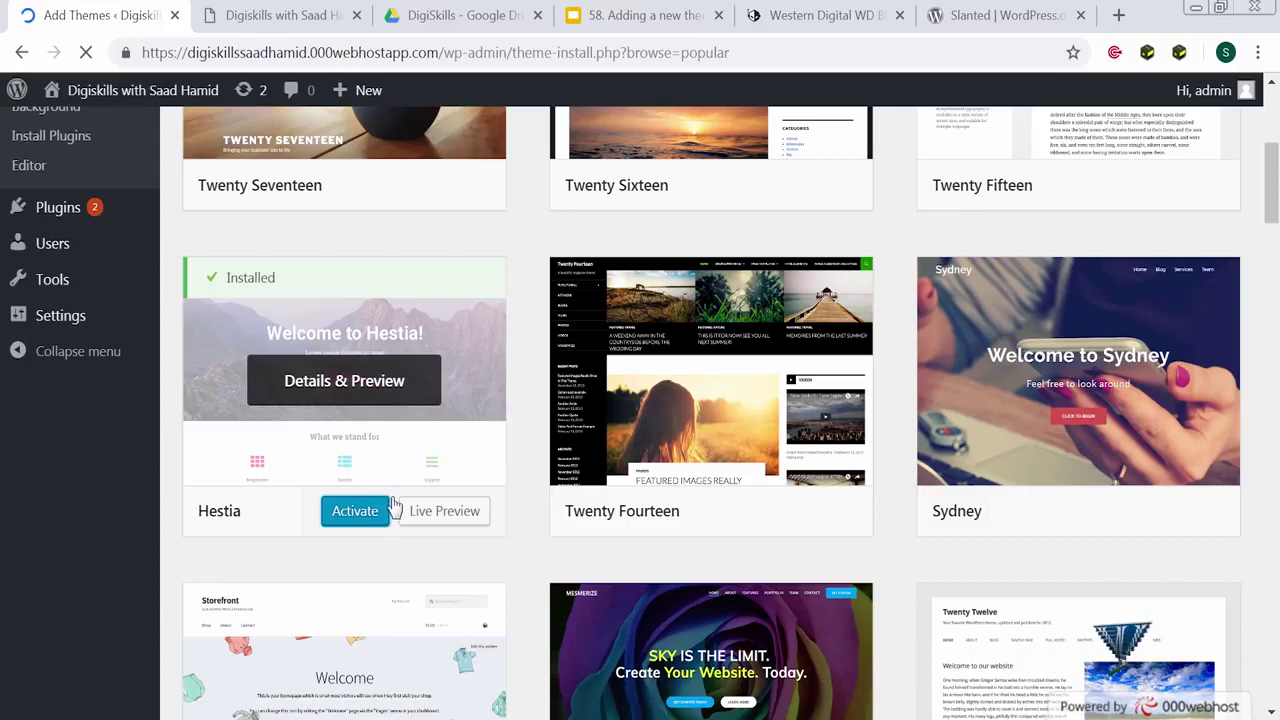
Reload the live site and scroll through its new Hestia layout with the magenta header
{"action": "left_click", "coordinate": [302, 22]}
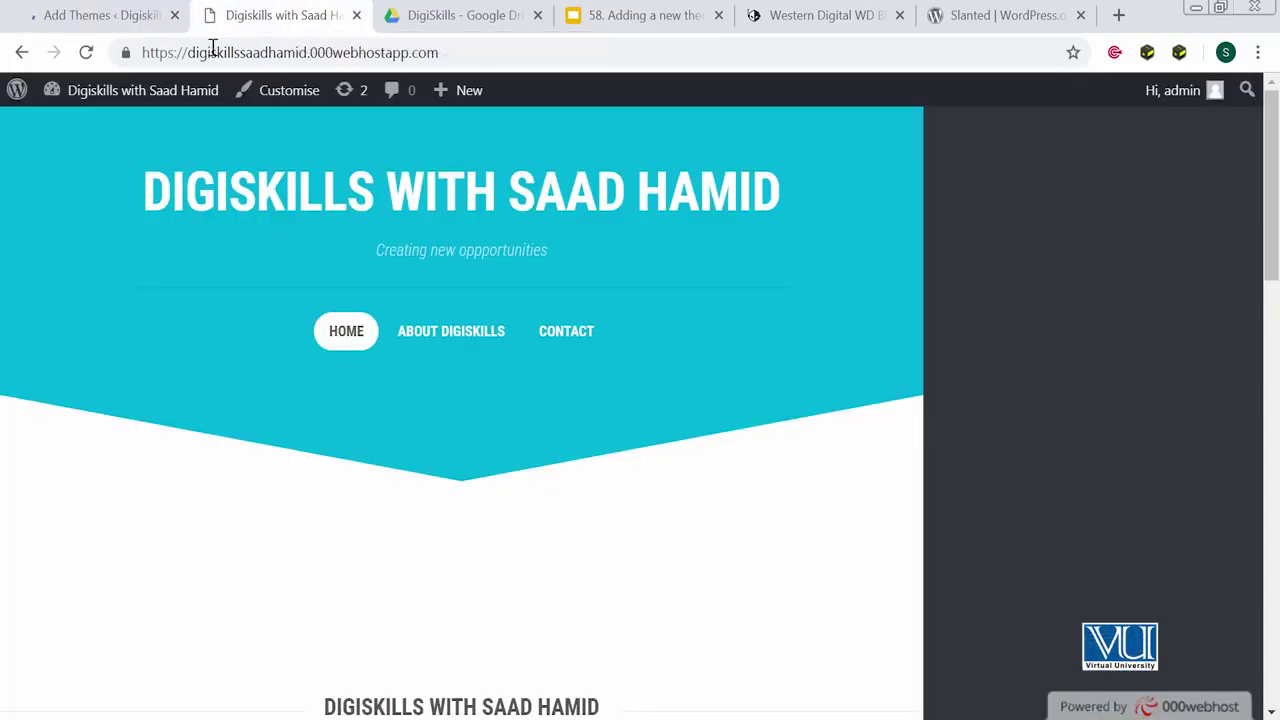
{"action": "left_click", "coordinate": [86, 52]}
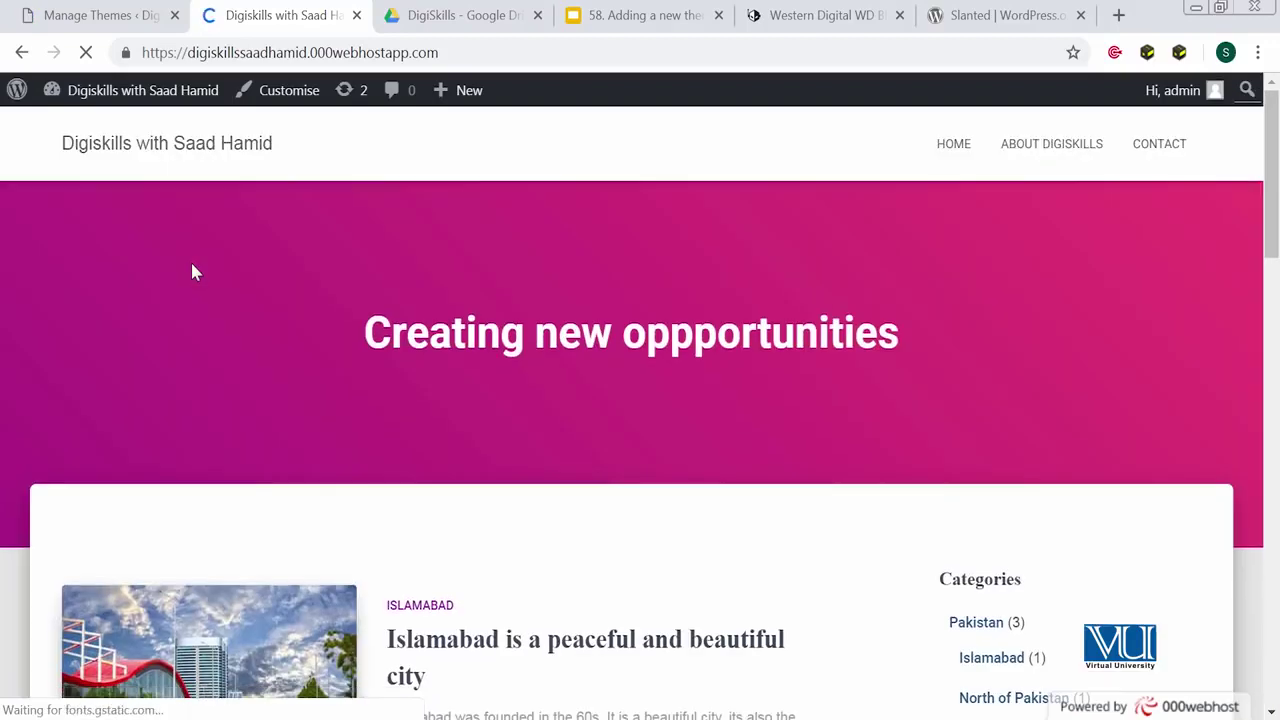
{"action": "scroll", "coordinate": [197, 270], "scroll_direction": "down", "scroll_amount": 15}
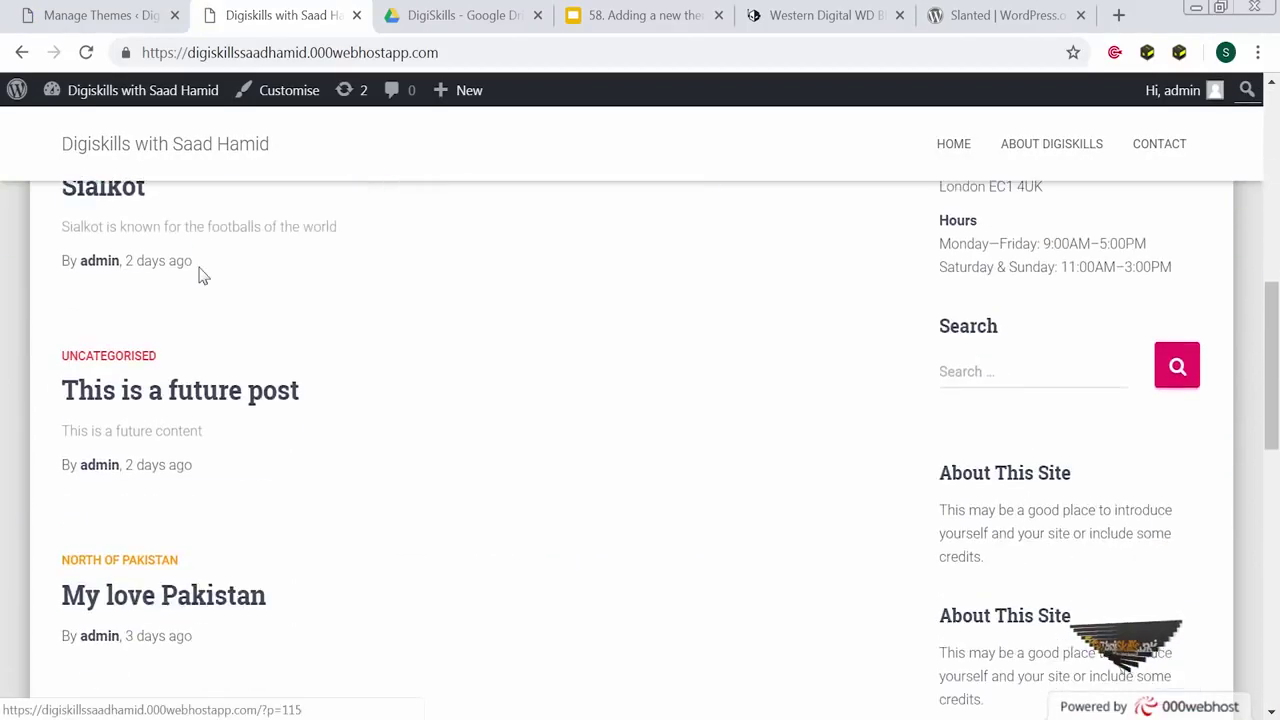
{"action": "scroll", "coordinate": [200, 275], "scroll_direction": "up", "scroll_amount": 15}
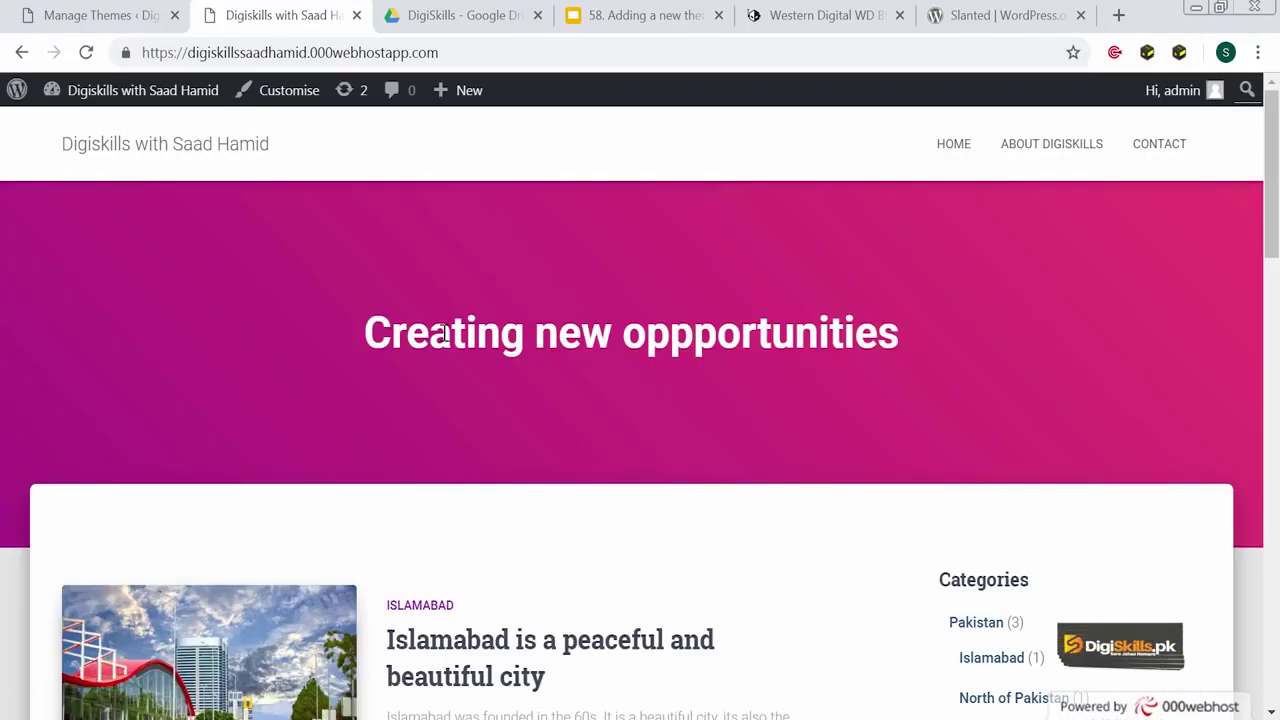